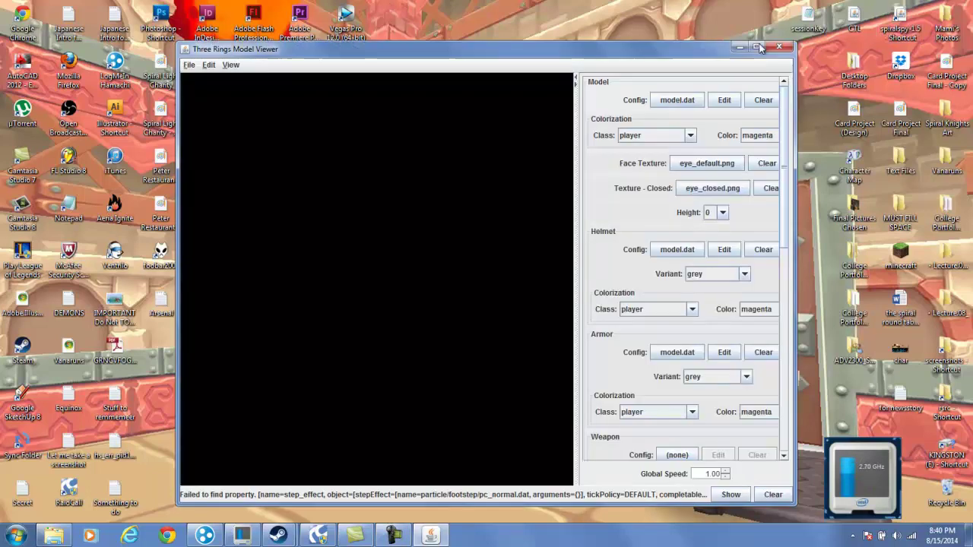
# Maximize the viewer, zoom in and tilt the camera toward a side view.
pyautogui.click(758, 49)
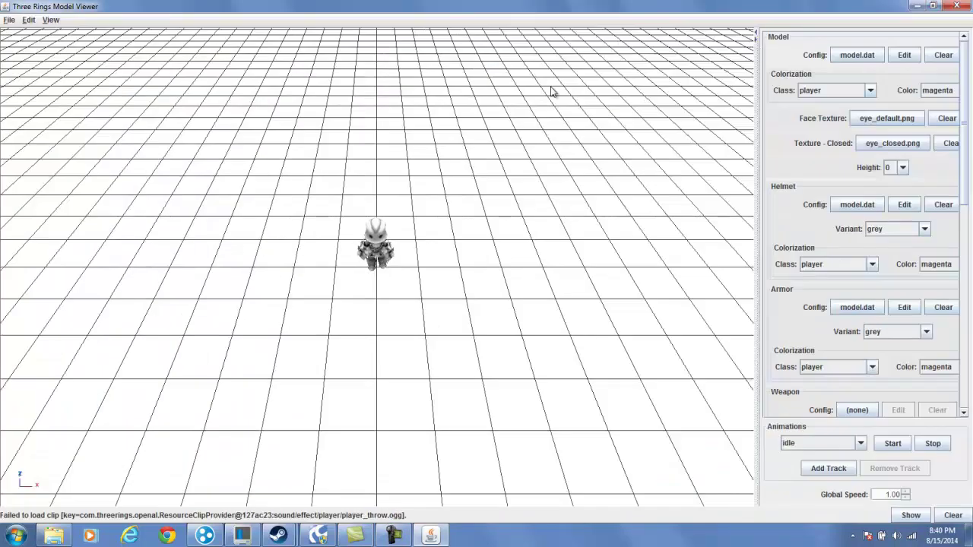
pyautogui.scroll(1, 426, 215)
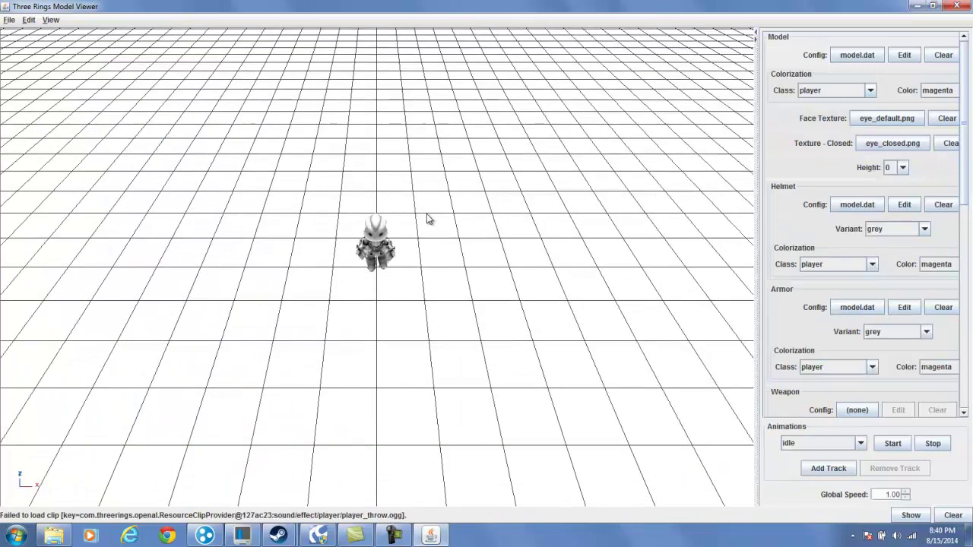
pyautogui.scroll(1, 427, 215)
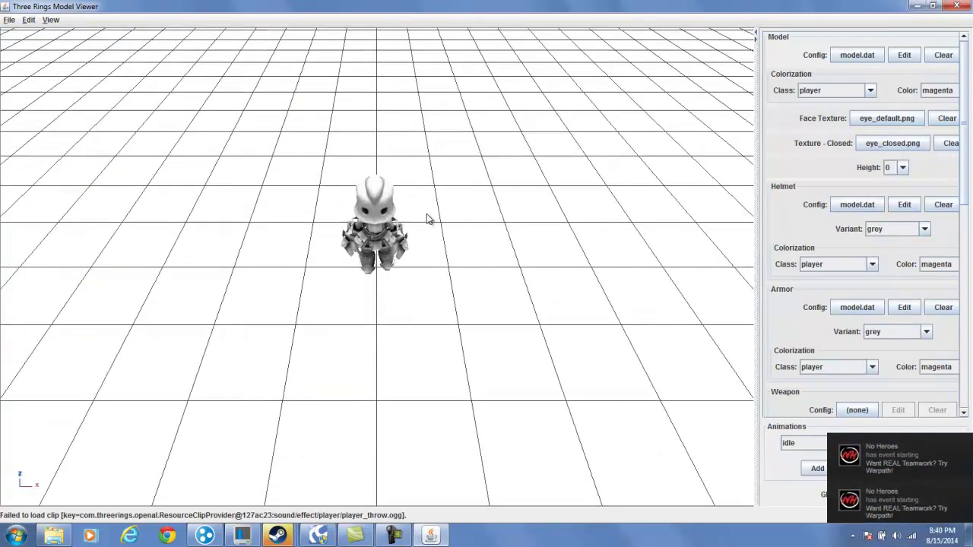
pyautogui.moveTo(426, 220)
pyautogui.mouseDown()
pyautogui.moveTo(409, 295)
pyautogui.moveTo(456, 187)
pyautogui.mouseUp()
# Zoom closer to a near-level view of the knight and open its config for editing.
pyautogui.scroll(1, 418, 246)
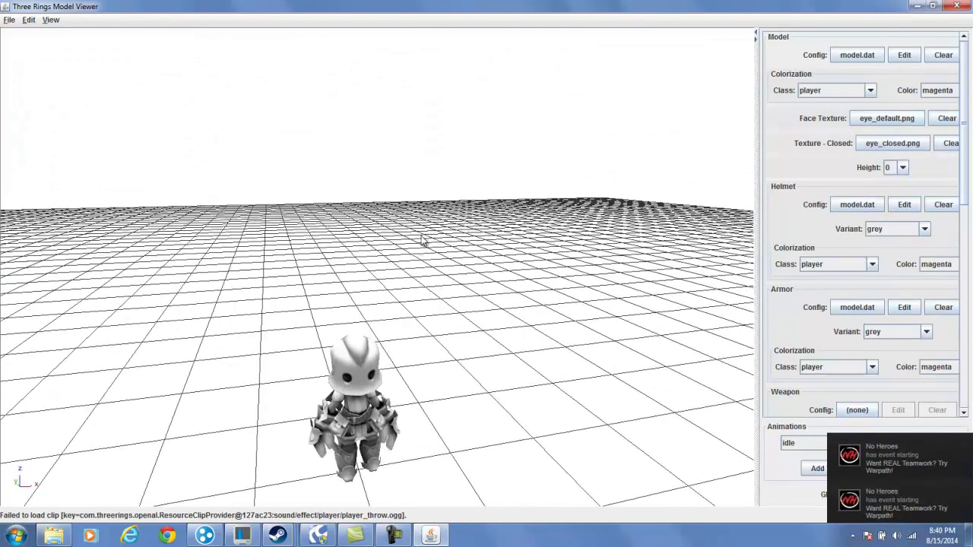
pyautogui.scroll(2, 420, 188)
pyautogui.scroll(1, 420, 188)
pyautogui.scroll(1, 417, 183)
pyautogui.moveTo(413, 174)
pyautogui.mouseDown()
pyautogui.moveTo(474, 180)
pyautogui.moveTo(438, 207)
pyautogui.moveTo(364, 165)
pyautogui.moveTo(390, 165)
pyautogui.mouseUp()
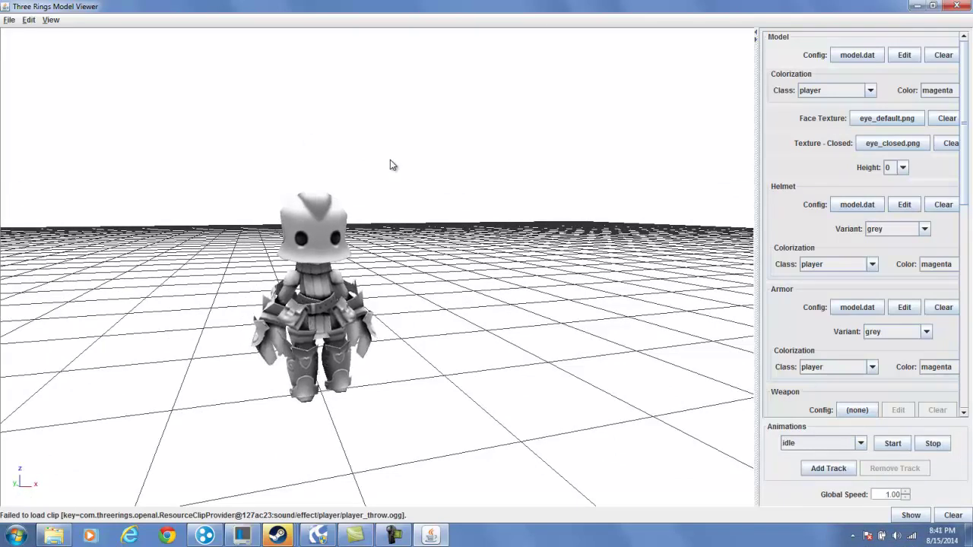
pyautogui.click(904, 54)
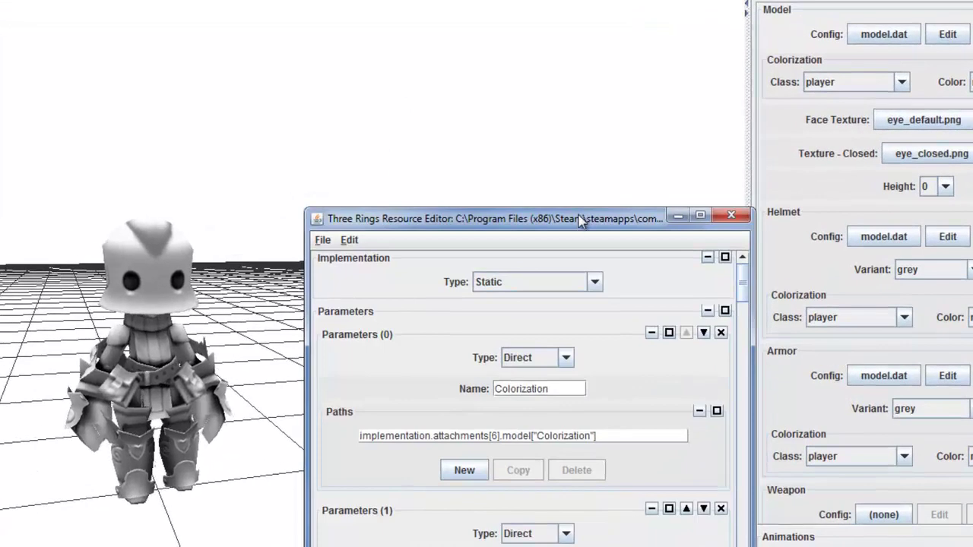
# Move the Resource Editor fully into view and enlarge it to show more fields.
pyautogui.moveTo(584, 221); pyautogui.dragTo(529, 47)
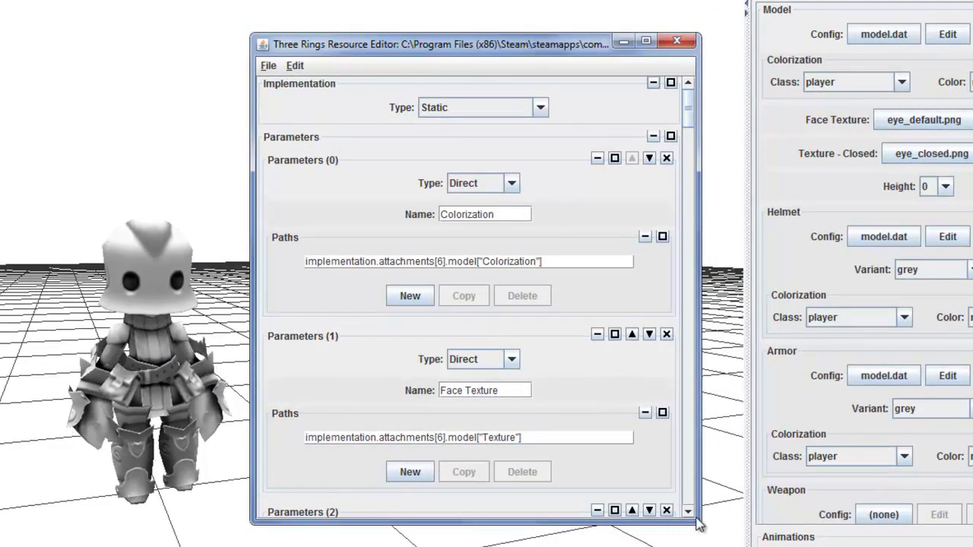
pyautogui.moveTo(700, 523); pyautogui.dragTo(722, 546)
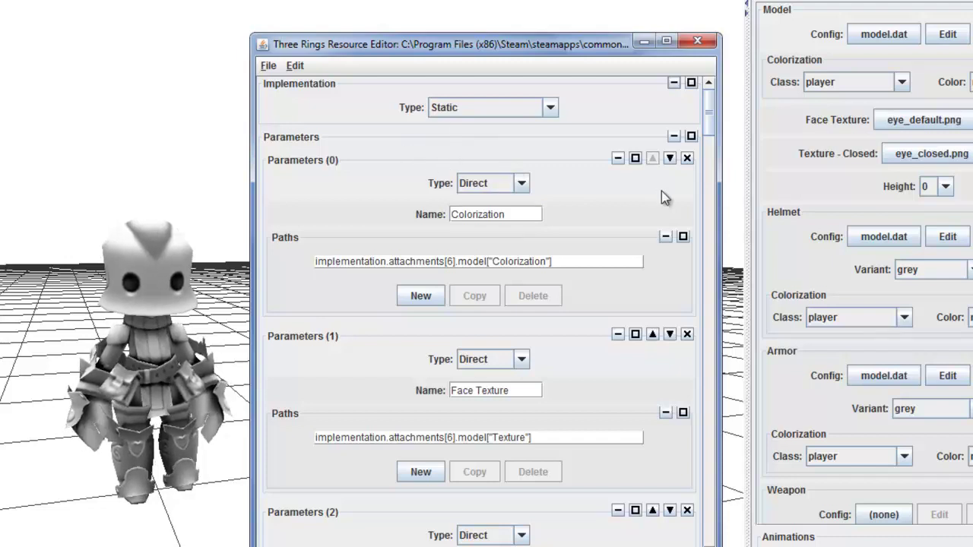
pyautogui.moveTo(711, 118)
pyautogui.mouseDown()
pyautogui.moveTo(714, 135)
pyautogui.moveTo(709, 111)
pyautogui.mouseUp()
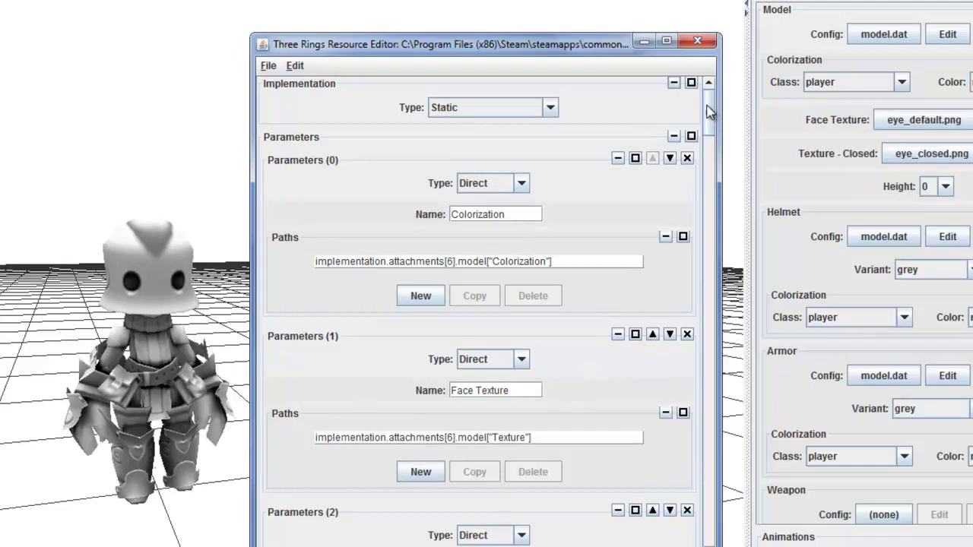
pyautogui.moveTo(709, 111)
pyautogui.mouseDown()
pyautogui.moveTo(713, 473)
pyautogui.moveTo(718, 111)
pyautogui.mouseUp()
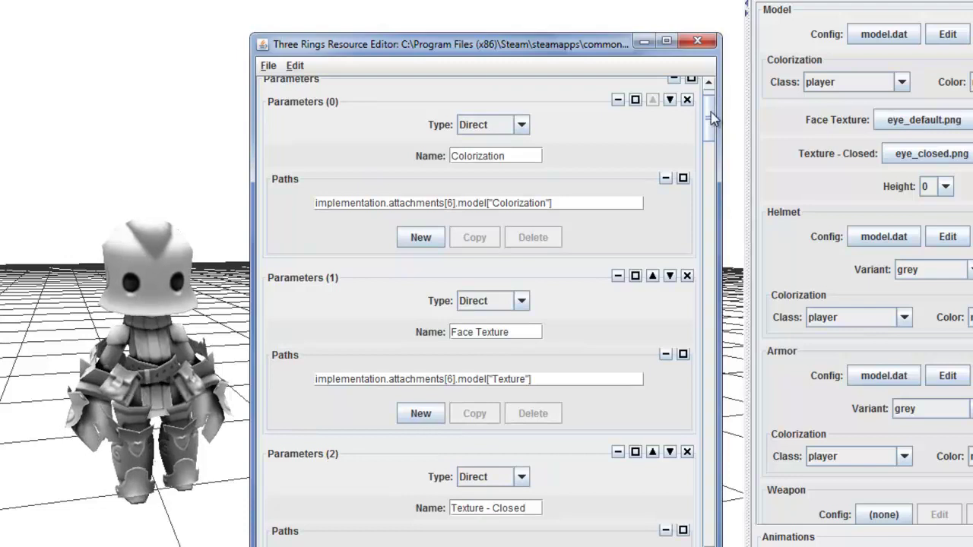
pyautogui.moveTo(717, 111); pyautogui.dragTo(711, 94)
# Bring up the Implementation Type list and scroll toward Articulated.
pyautogui.click(530, 104)
pyautogui.scroll(-1, 562, 152)
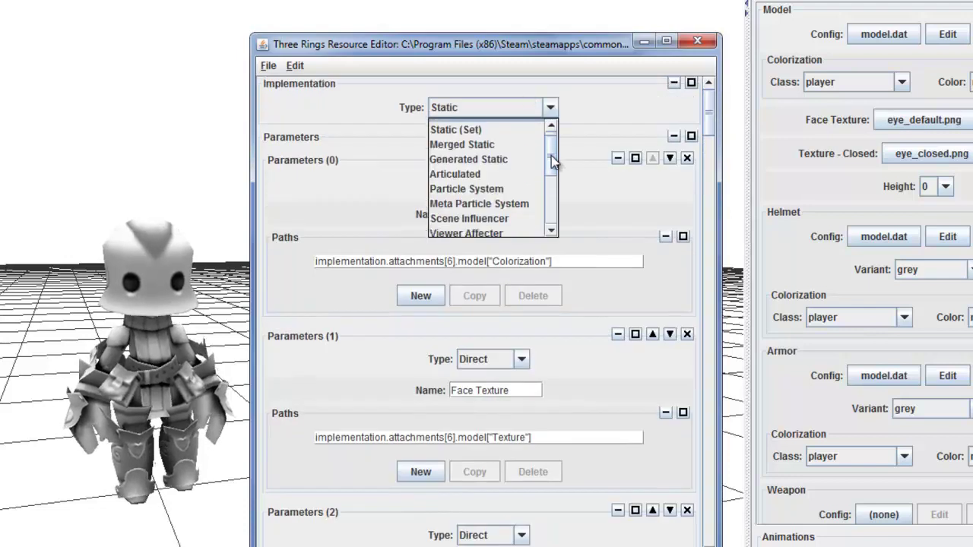
pyautogui.scroll(-1, 528, 148)
# Set Implementation Type to Articulated, close the Resource Editor, and clear the loaded model.
pyautogui.click(510, 124)
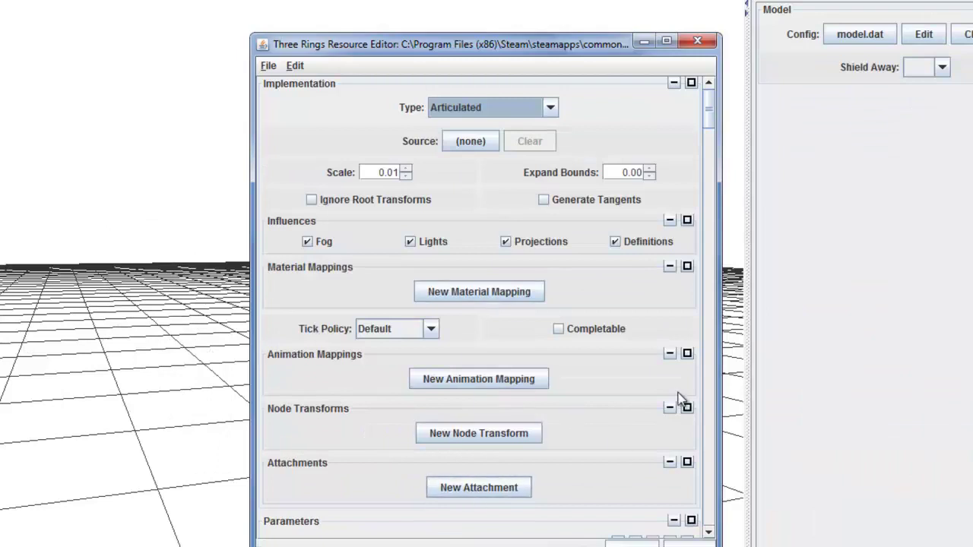
pyautogui.moveTo(707, 112); pyautogui.dragTo(710, 124)
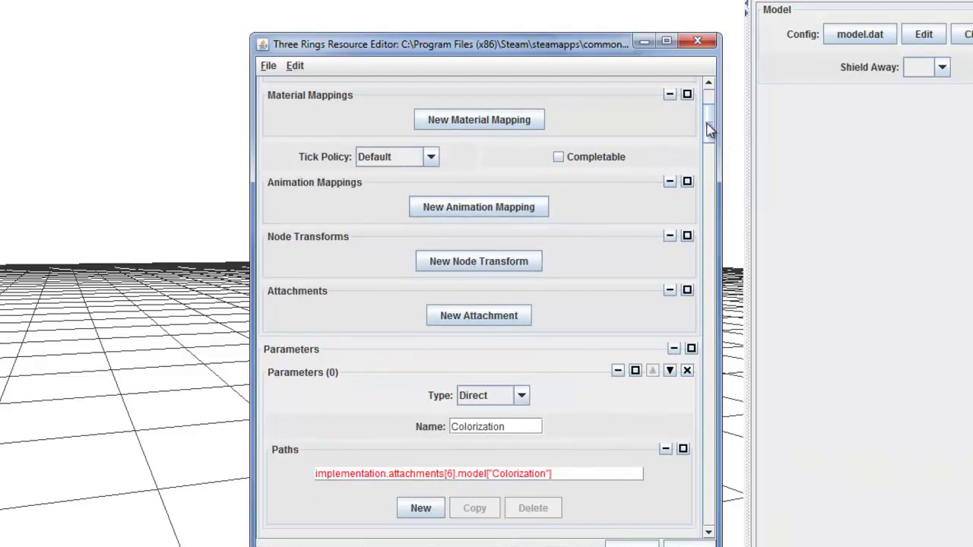
pyautogui.moveTo(707, 126)
pyautogui.mouseDown()
pyautogui.moveTo(712, 343)
pyautogui.moveTo(706, 87)
pyautogui.mouseUp()
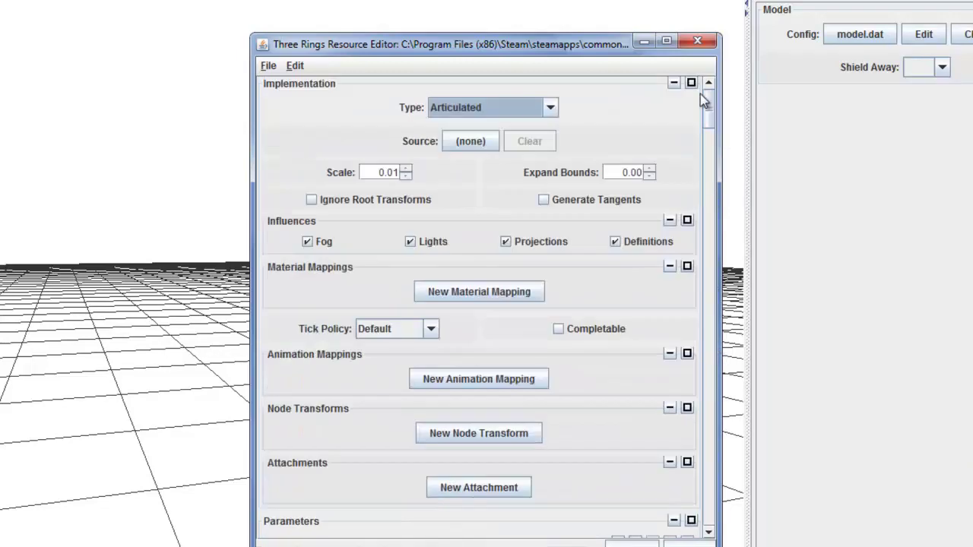
pyautogui.click(699, 42)
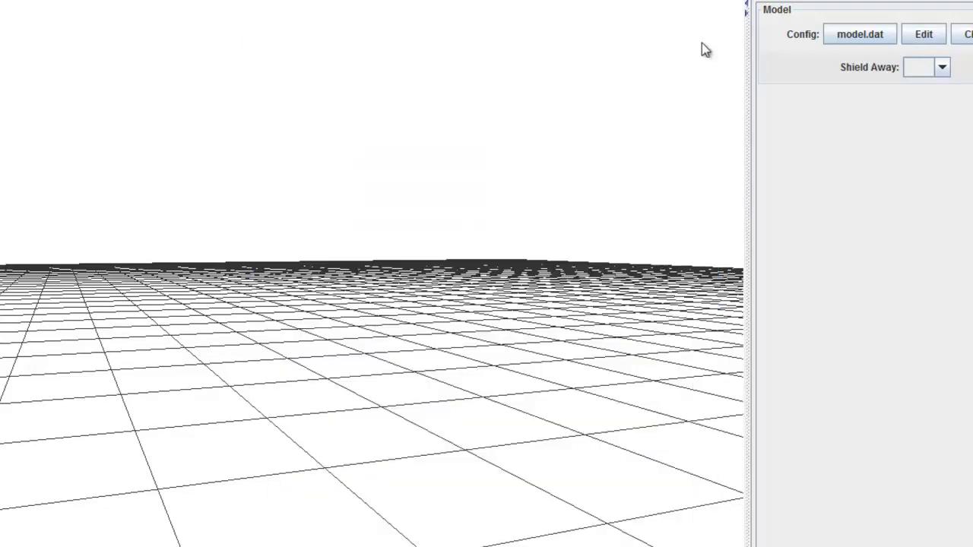
pyautogui.click(961, 34)
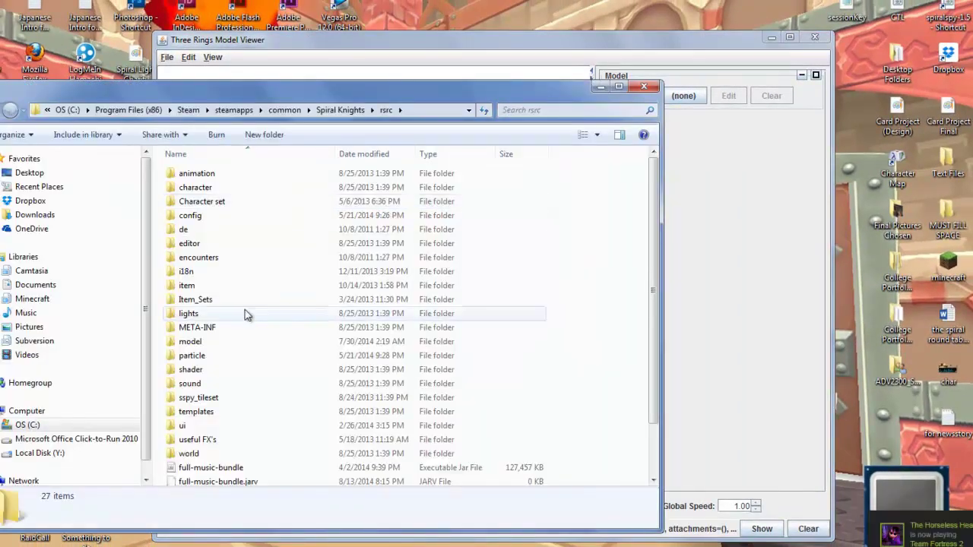
# Go into model > 111solotron, peek into Knight Designs, and return to 111solotron.
pyautogui.doubleClick(230, 343)
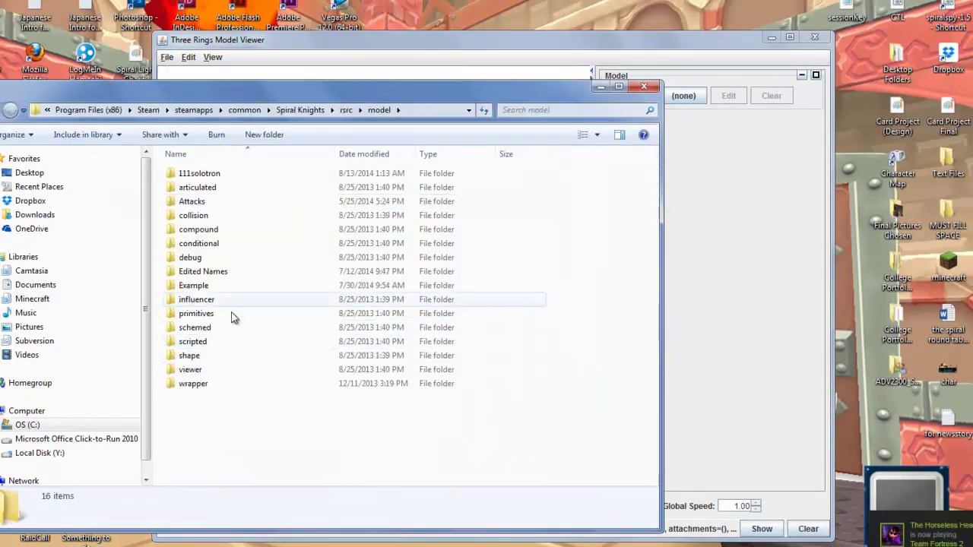
pyautogui.doubleClick(222, 173)
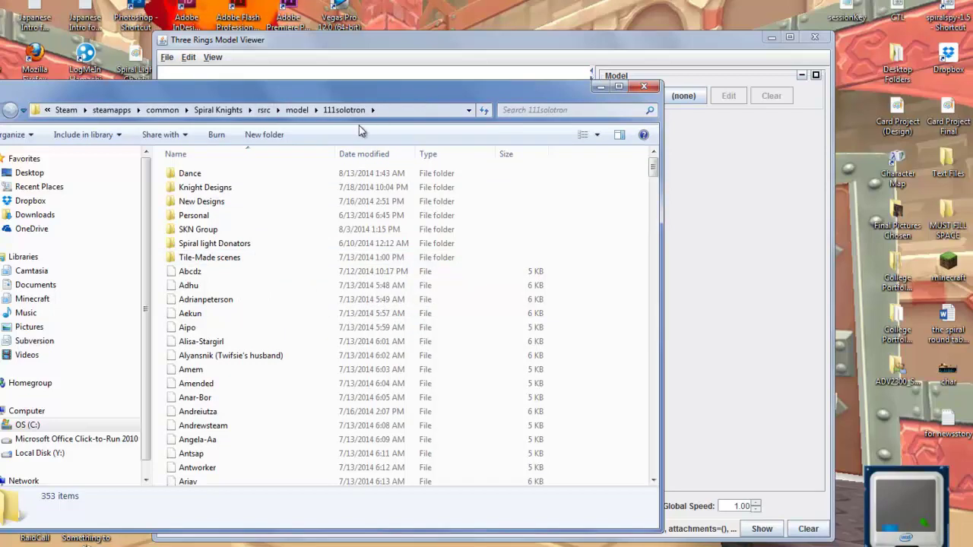
pyautogui.click(315, 175)
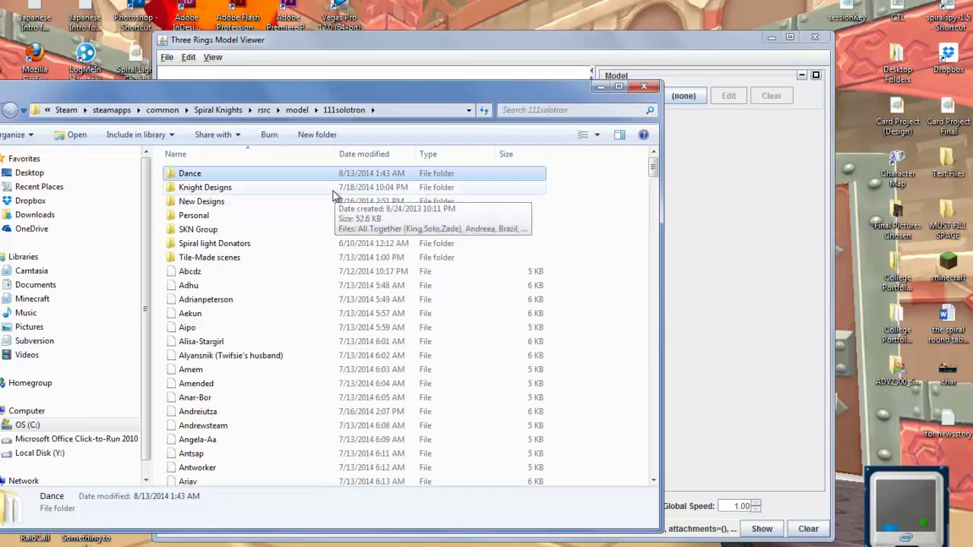
pyautogui.doubleClick(335, 190)
pyautogui.click(346, 111)
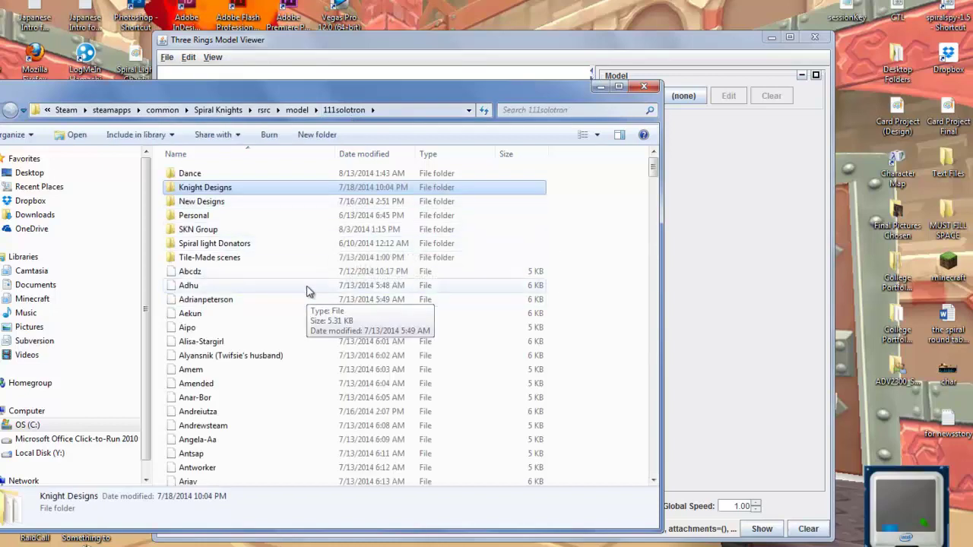
# Box-select the design files, then deselect them and scroll back up the list.
pyautogui.moveTo(604, 265); pyautogui.dragTo(408, 524)
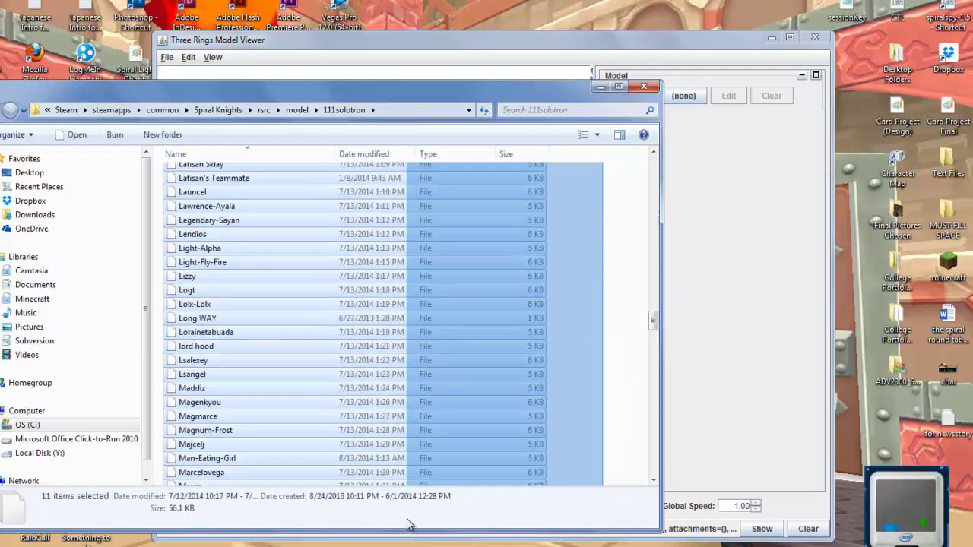
pyautogui.moveTo(408, 525); pyautogui.dragTo(406, 515)
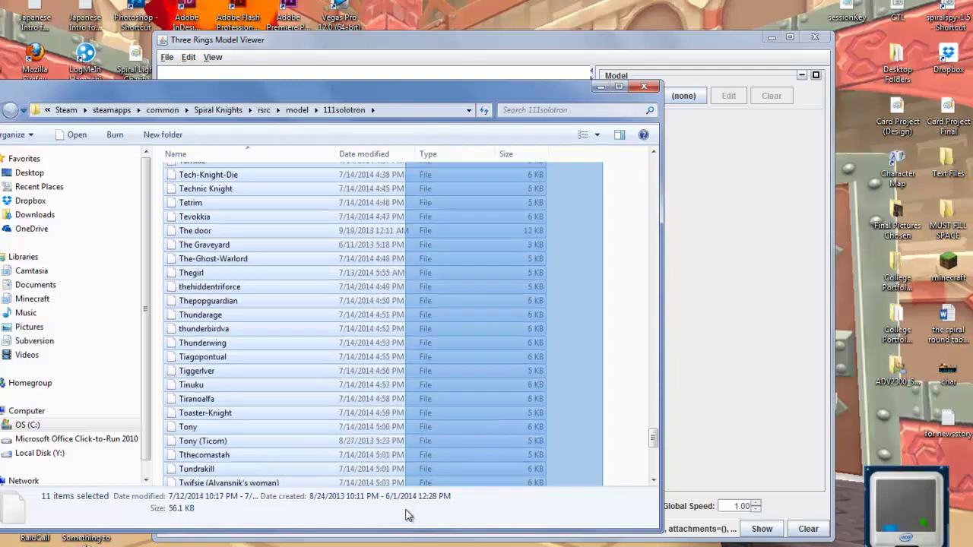
pyautogui.moveTo(407, 516); pyautogui.dragTo(406, 516)
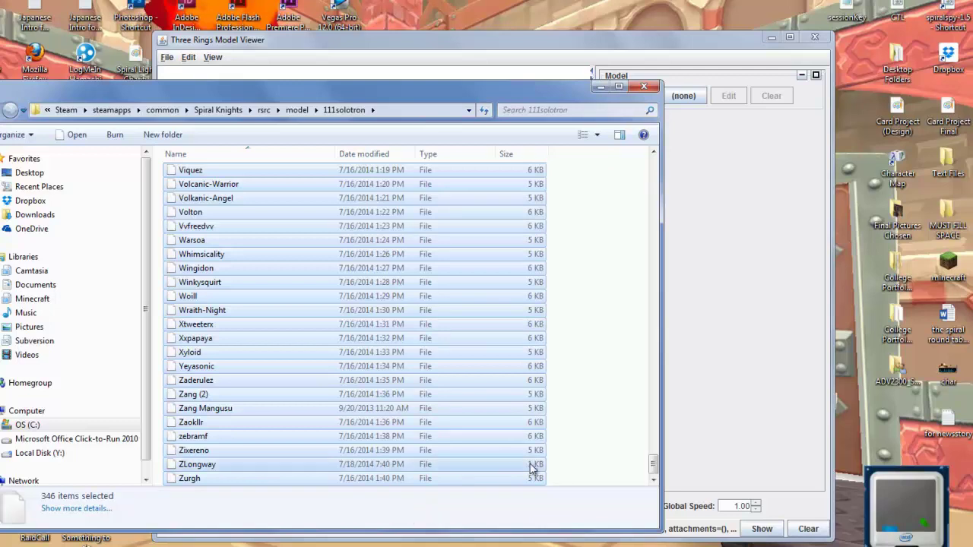
pyautogui.click(600, 443)
pyautogui.scroll(1, 654, 466)
pyautogui.moveTo(654, 466); pyautogui.dragTo(653, 171)
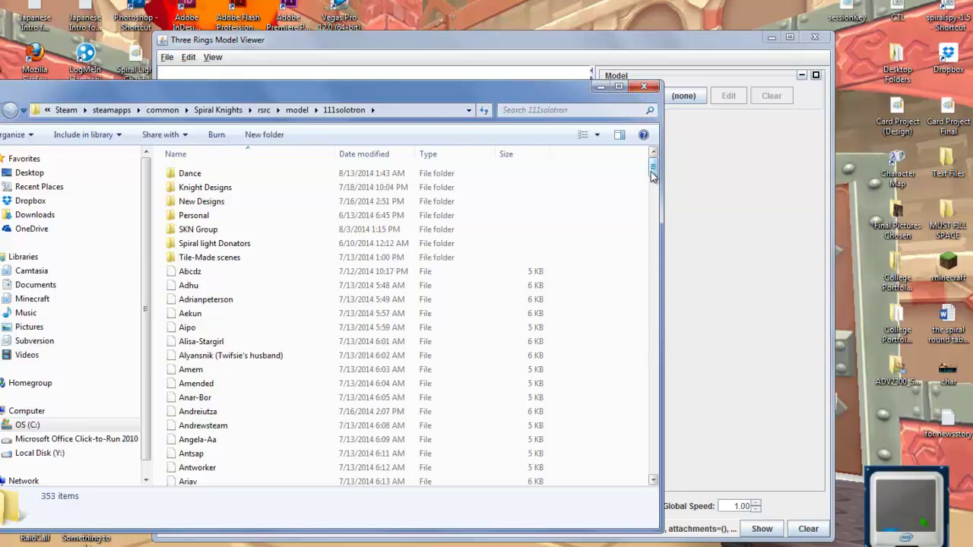
# Scroll down to the F entries and select the Final Solo file.
pyautogui.moveTo(651, 171)
pyautogui.mouseDown()
pyautogui.moveTo(634, 430)
pyautogui.moveTo(660, 259)
pyautogui.mouseUp()
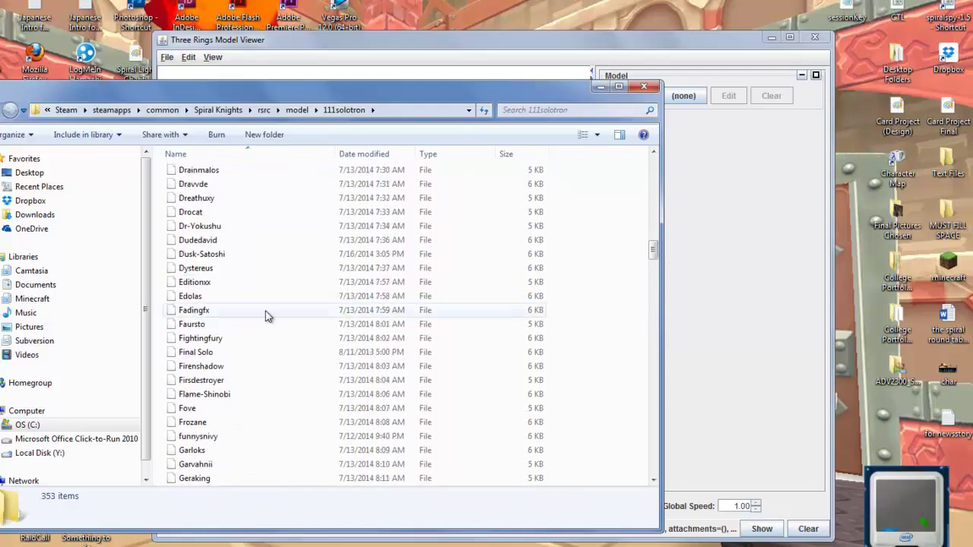
pyautogui.click(242, 357)
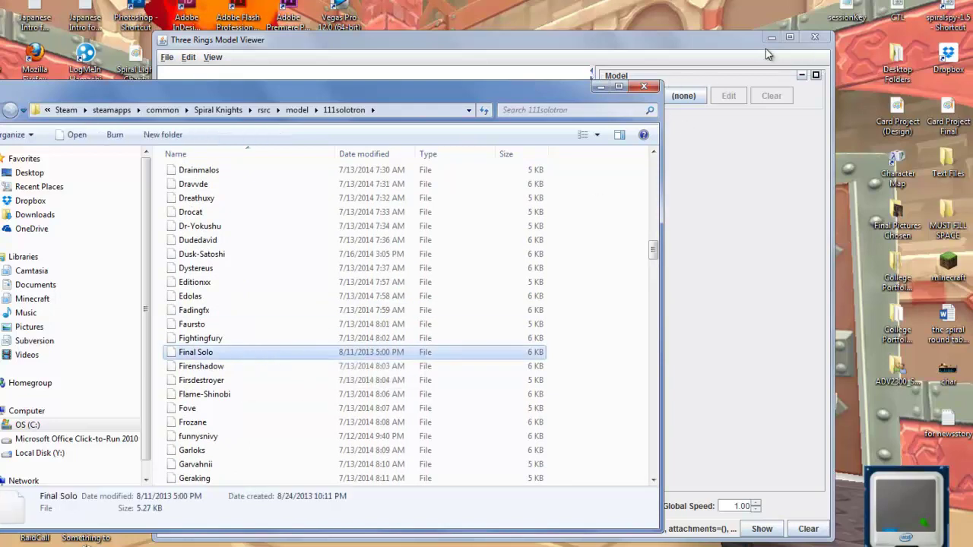
# In the model file dialog, climb up to rsrc and enter model > 111solotron.
pyautogui.click(741, 53)
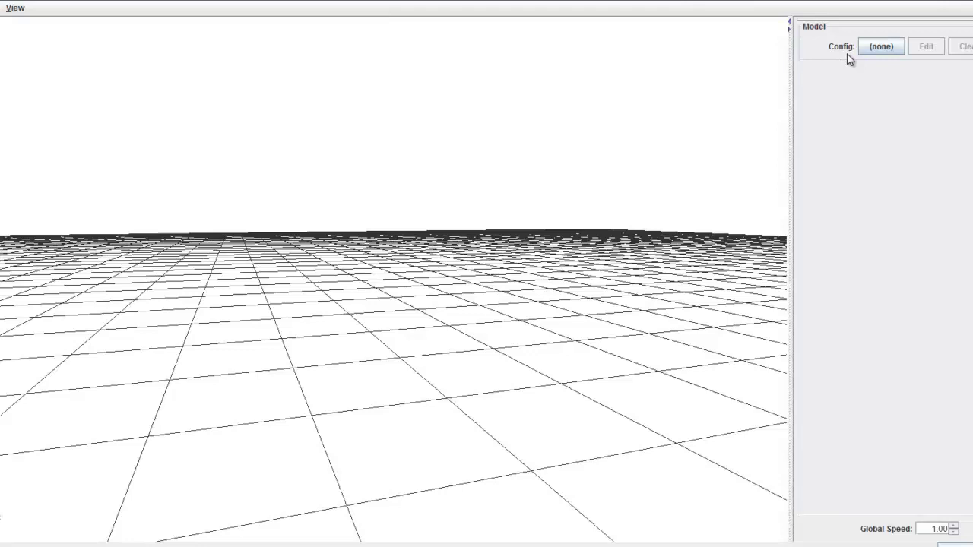
pyautogui.click(872, 47)
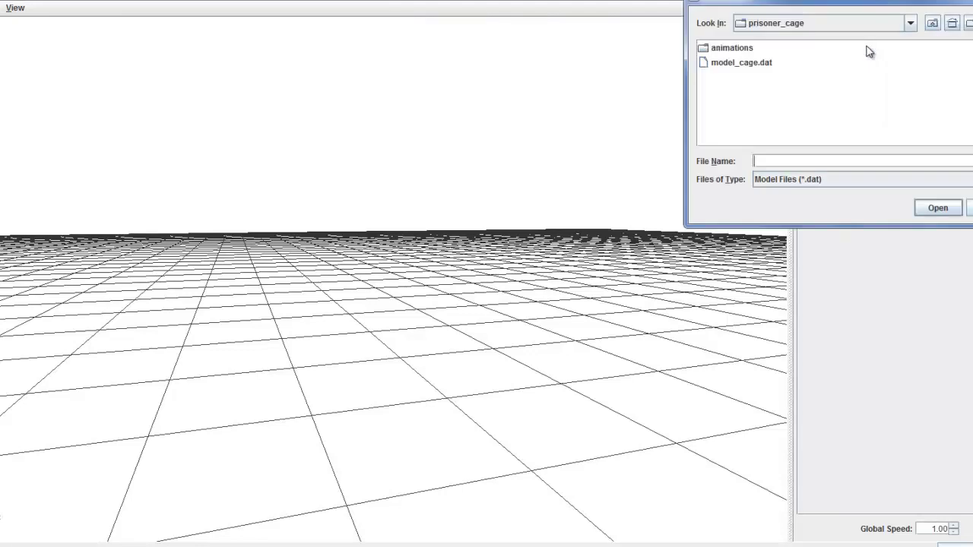
pyautogui.click(933, 24)
pyautogui.click(933, 24)
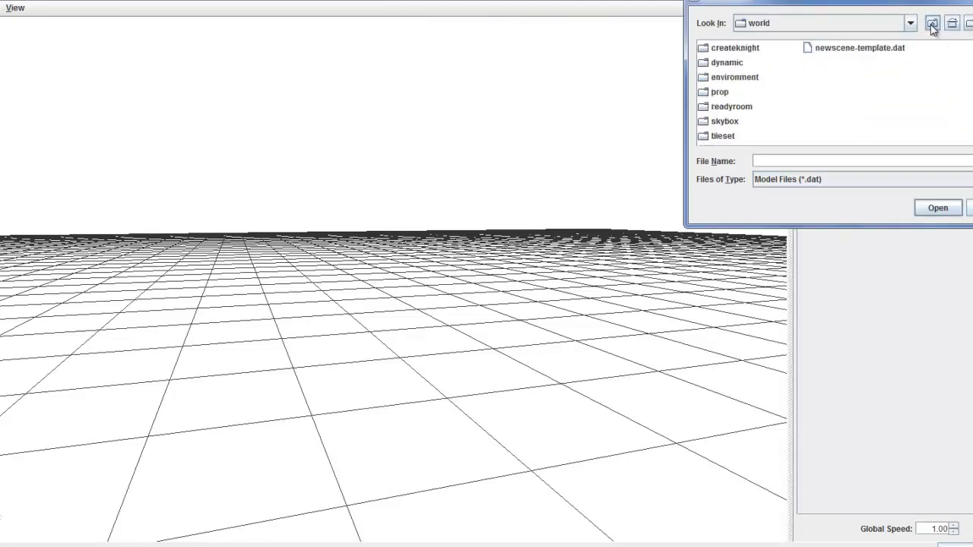
pyautogui.click(933, 25)
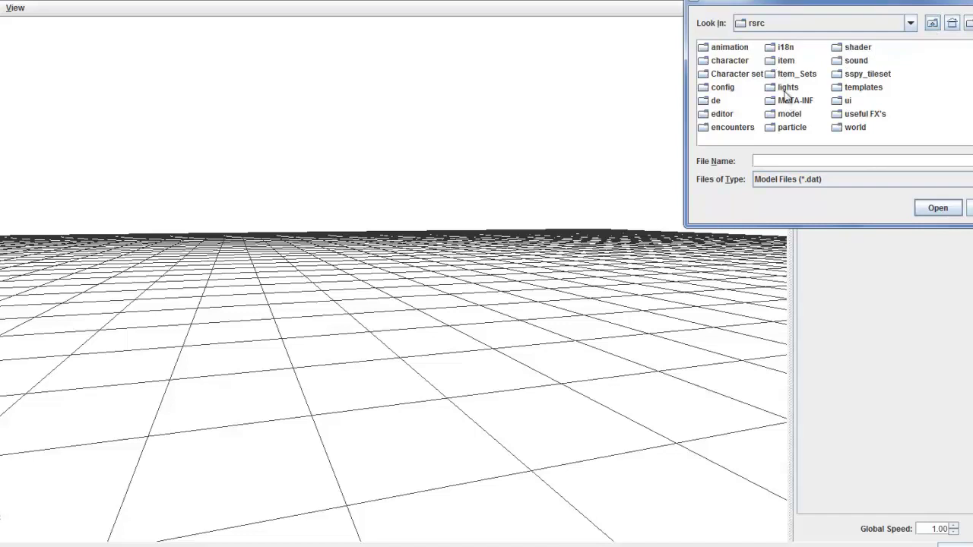
pyautogui.doubleClick(790, 114)
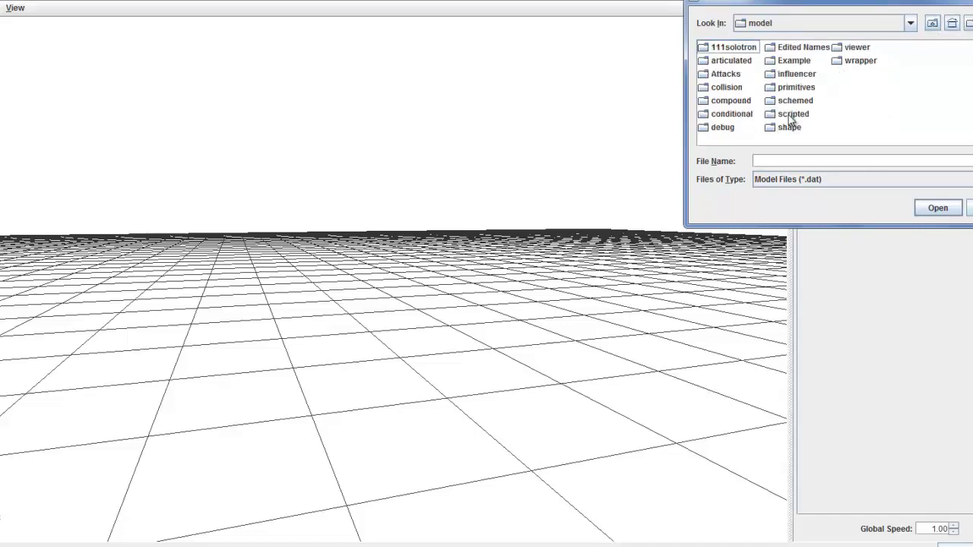
pyautogui.doubleClick(721, 47)
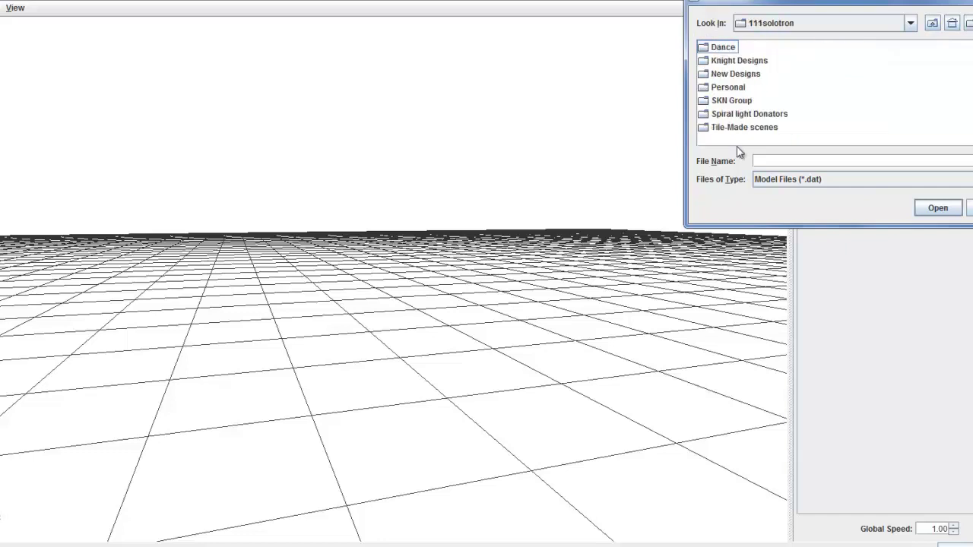
# Show All Files, load the Final Solo design, and open its config for editing.
pyautogui.click(780, 187)
pyautogui.click(780, 203)
pyautogui.moveTo(714, 141)
pyautogui.mouseDown()
pyautogui.moveTo(932, 141)
pyautogui.moveTo(923, 124)
pyautogui.mouseUp()
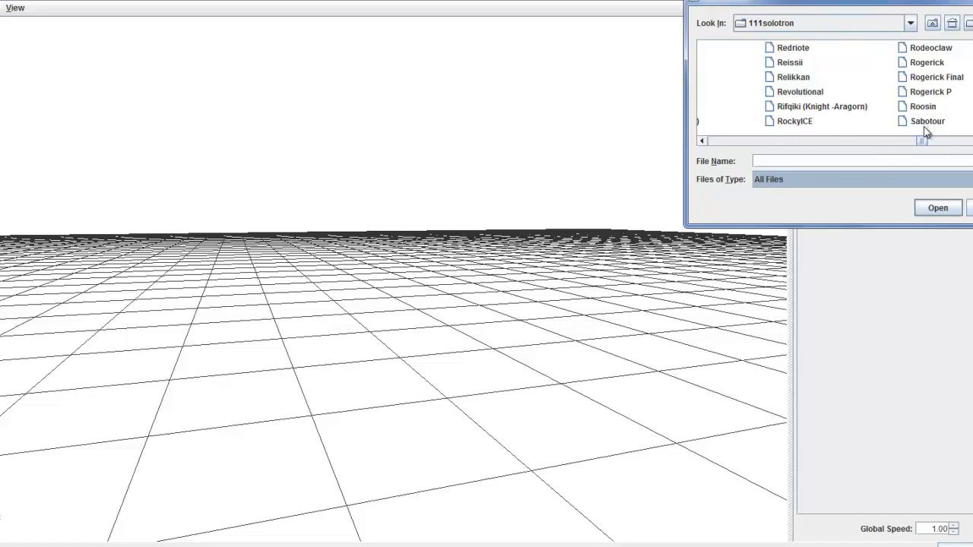
pyautogui.moveTo(923, 141)
pyautogui.mouseDown()
pyautogui.moveTo(782, 152)
pyautogui.moveTo(795, 153)
pyautogui.mouseUp()
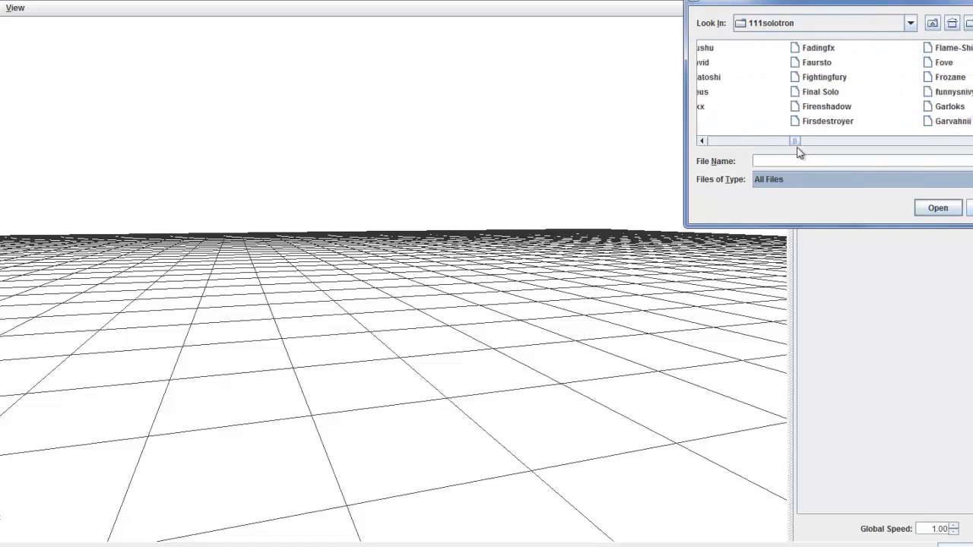
pyautogui.click(801, 94)
pyautogui.doubleClick(802, 93)
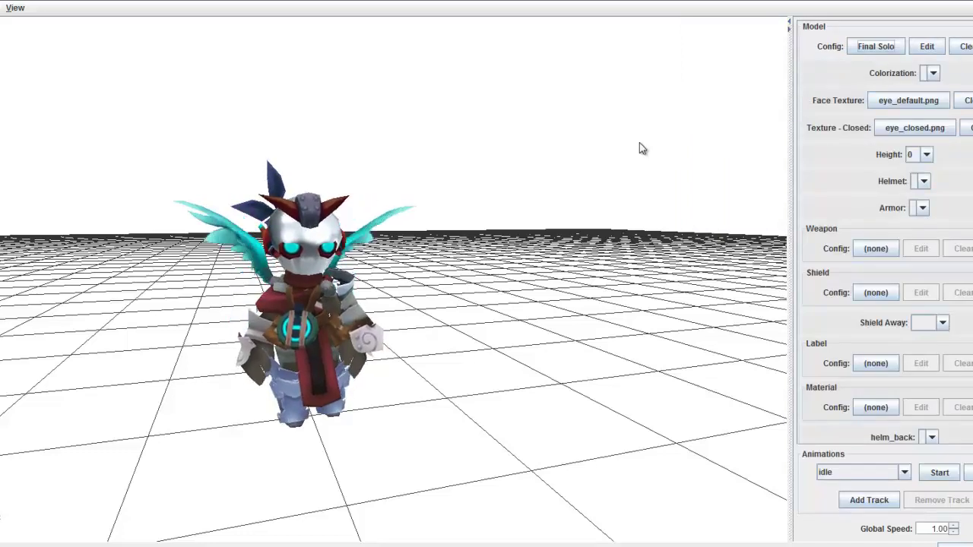
pyautogui.click(929, 49)
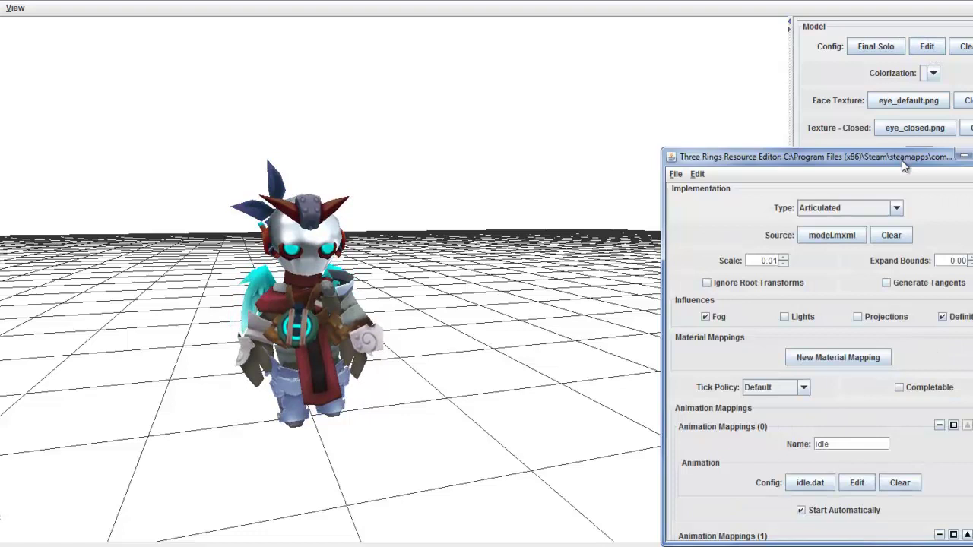
# Move the Resource Editor up-left, make it taller, and scroll down to the attachments.
pyautogui.moveTo(903, 164)
pyautogui.mouseDown()
pyautogui.moveTo(867, 92)
pyautogui.moveTo(865, 51)
pyautogui.mouseUp()
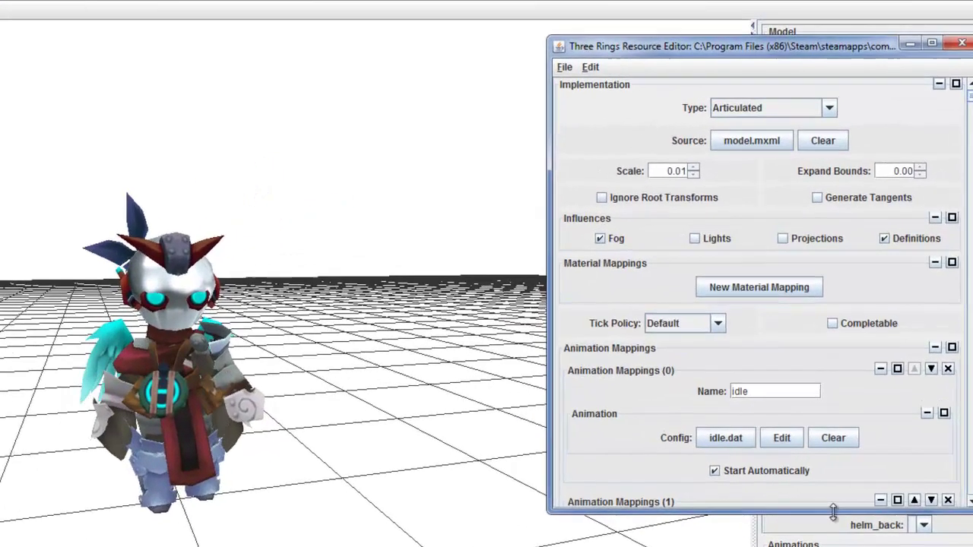
pyautogui.moveTo(841, 480); pyautogui.dragTo(842, 544)
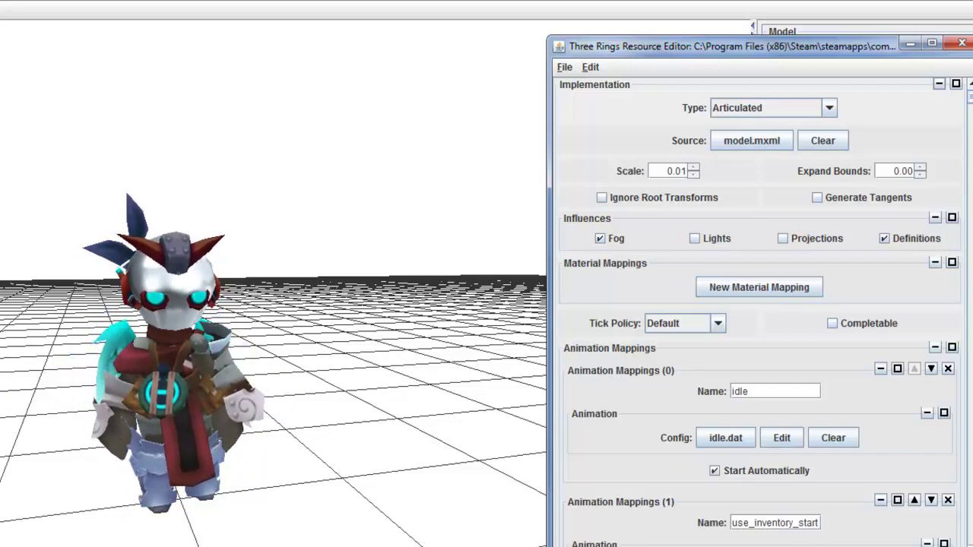
pyautogui.moveTo(967, 98); pyautogui.dragTo(962, 269)
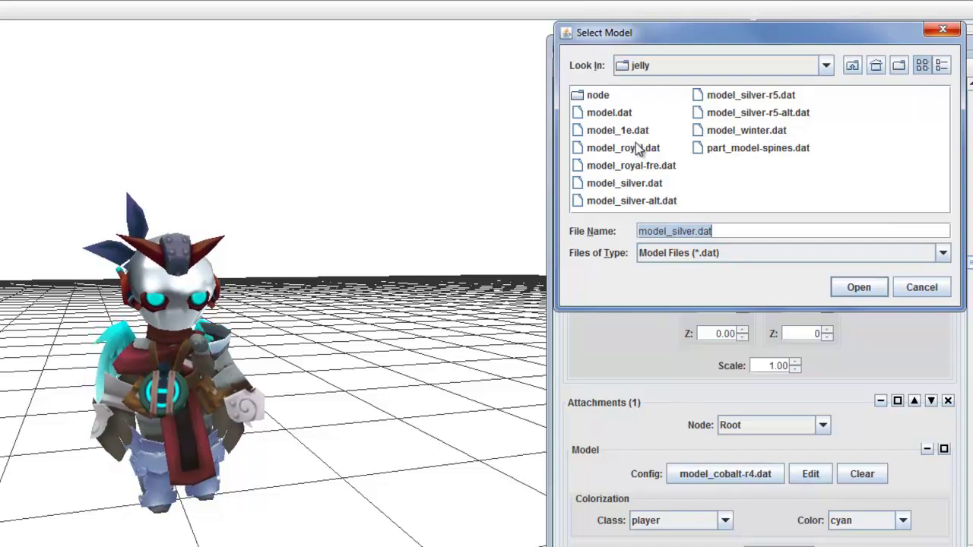
# Make the helmet the jelly model.dat in the Blue variant, keeping cyan colour.
pyautogui.doubleClick(608, 112)
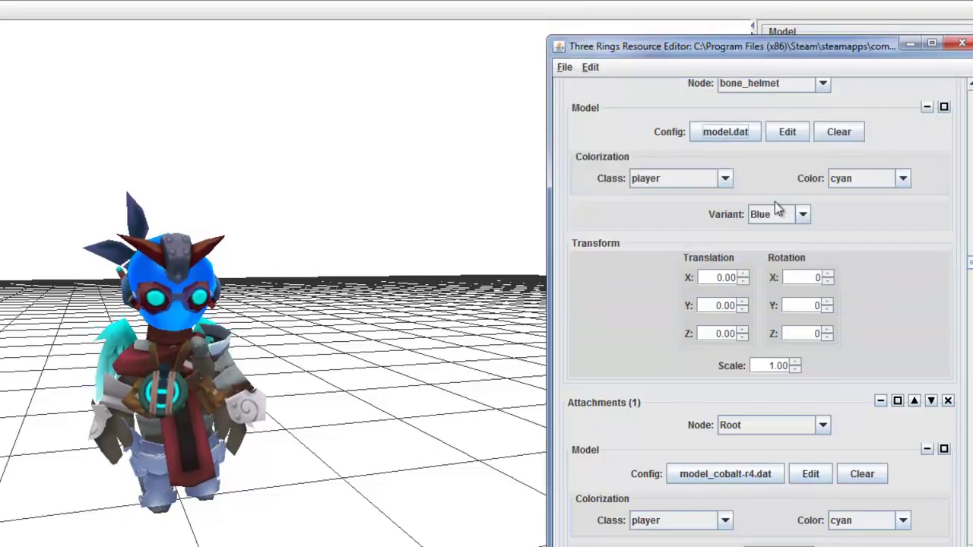
pyautogui.click(796, 216)
pyautogui.click(790, 229)
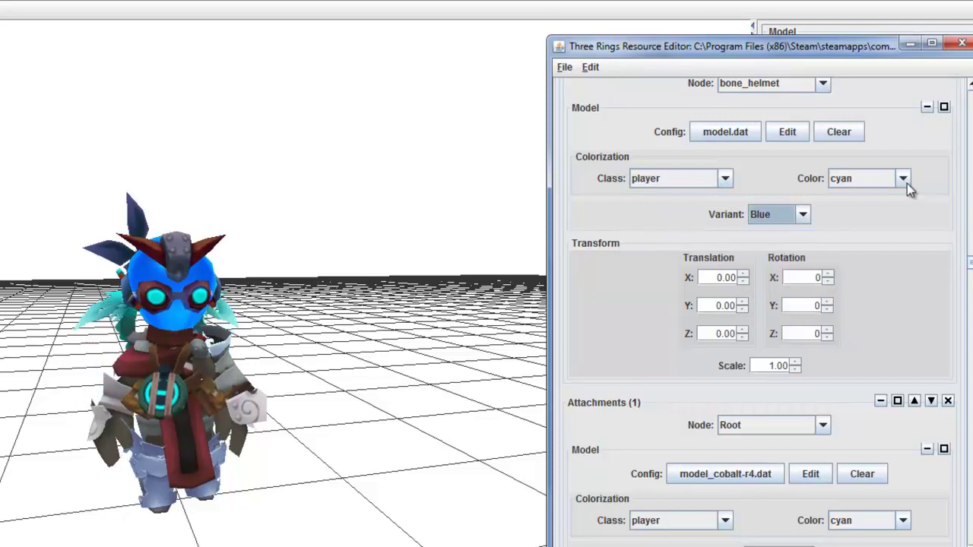
pyautogui.click(891, 182)
pyautogui.click(893, 182)
pyautogui.scroll(-5, 760, 304)
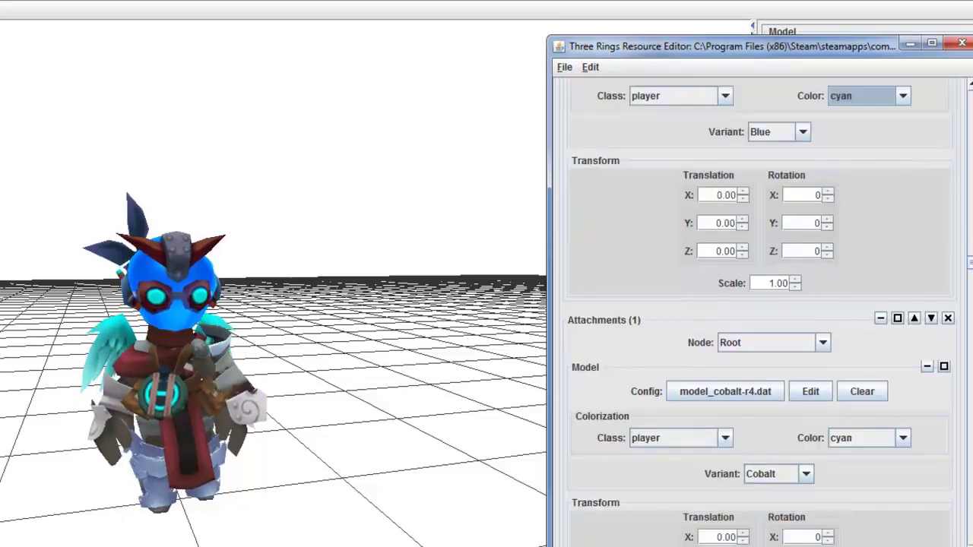
# Replace the cobalt armour with armor > coat model.dat in its Dusker variant.
pyautogui.click(698, 199)
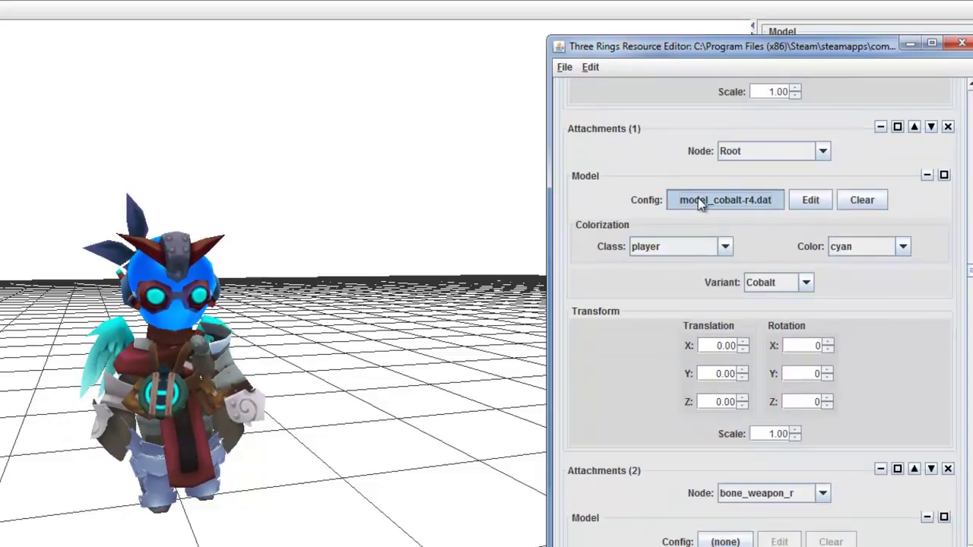
pyautogui.click(850, 133)
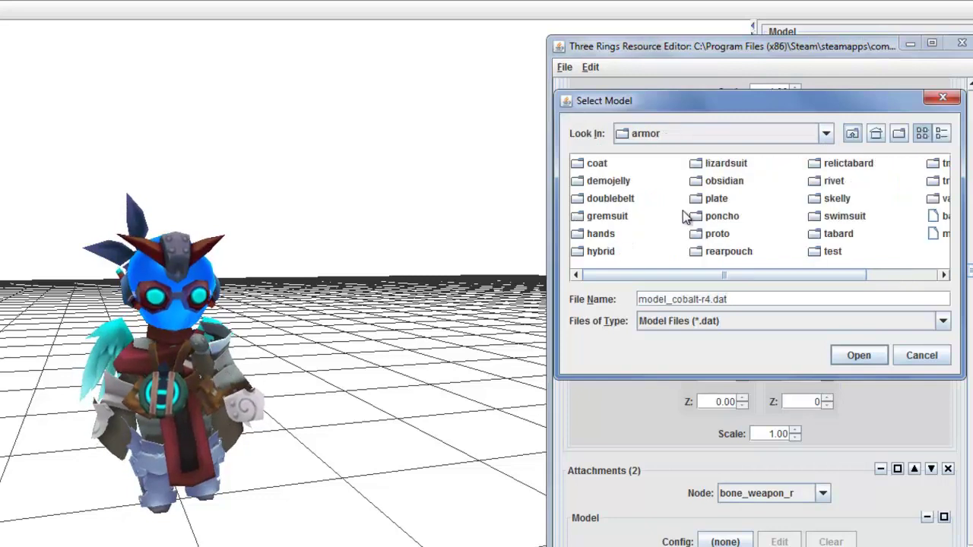
pyautogui.moveTo(667, 275); pyautogui.dragTo(675, 276)
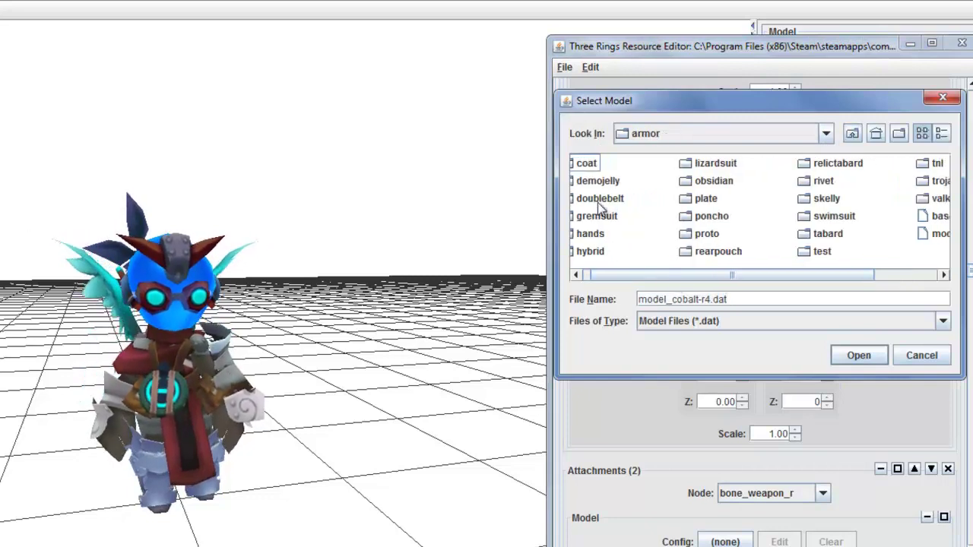
pyautogui.doubleClick(590, 164)
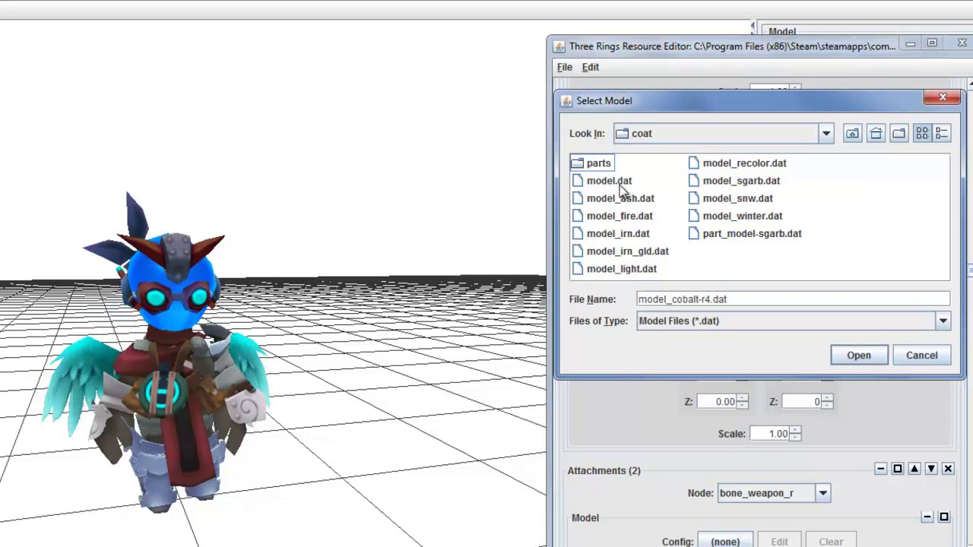
pyautogui.doubleClick(620, 186)
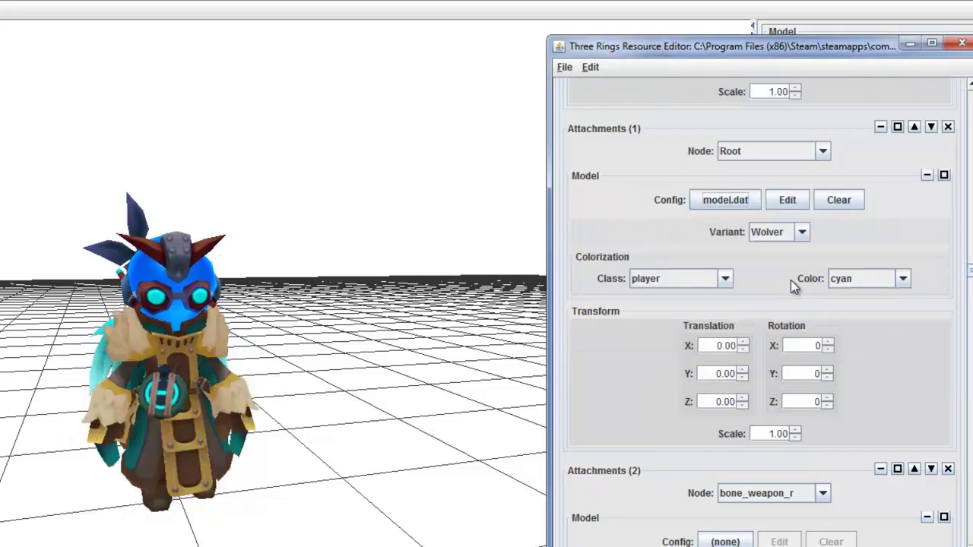
pyautogui.click(792, 233)
pyautogui.scroll(-1, 799, 310)
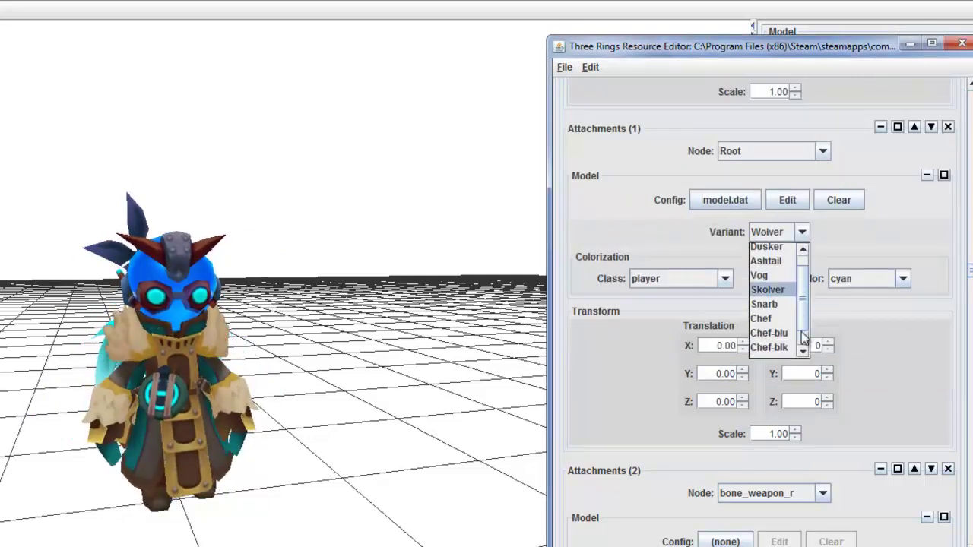
pyautogui.scroll(1, 800, 310)
pyautogui.click(778, 265)
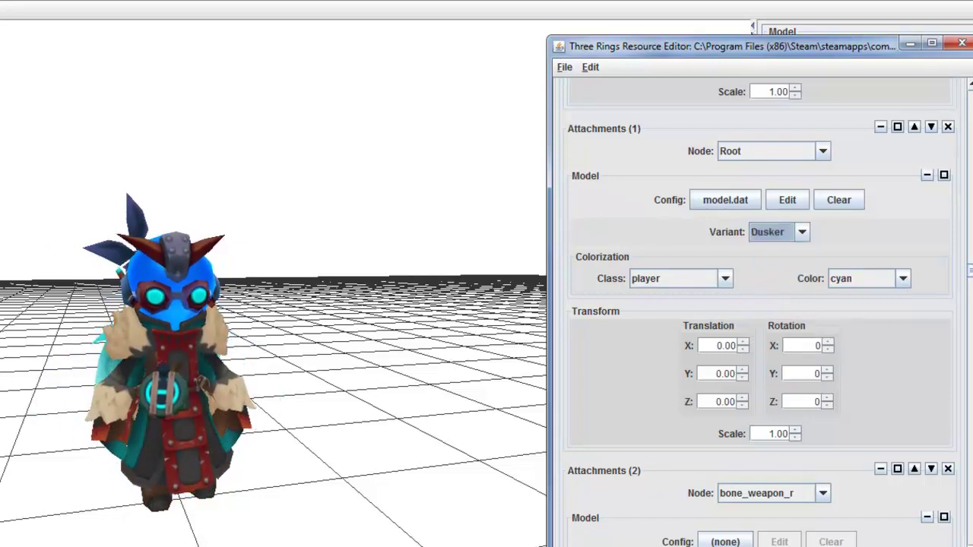
# Scroll to the bone_helmet model_face.dat attachment and set its Color to cyan.
pyautogui.scroll(-1, 970, 281)
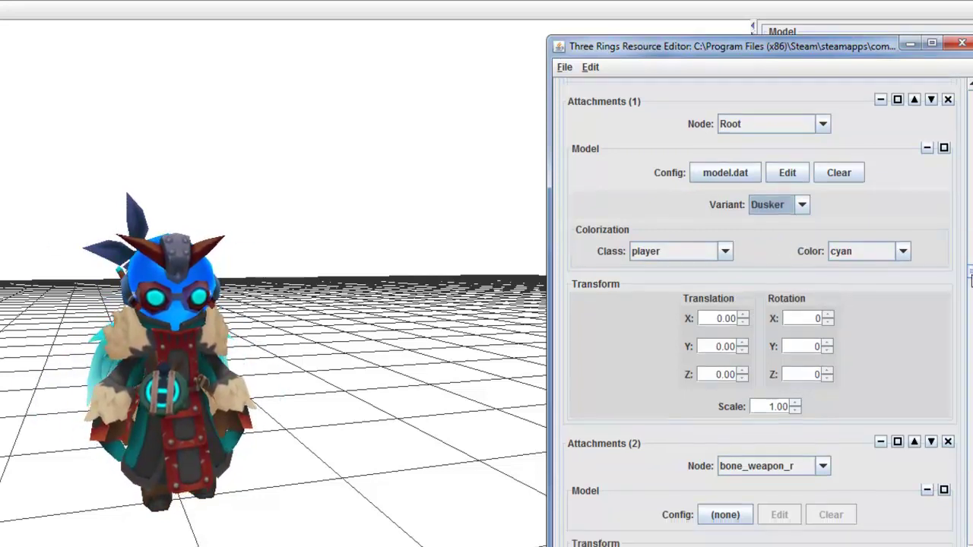
pyautogui.scroll(-1, 971, 282)
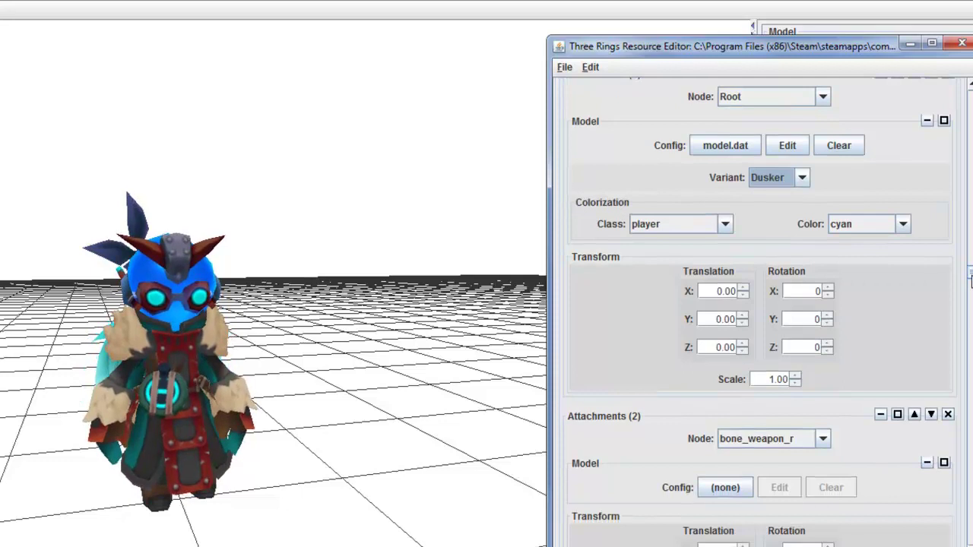
pyautogui.scroll(-3, 971, 279)
pyautogui.scroll(-3, 971, 283)
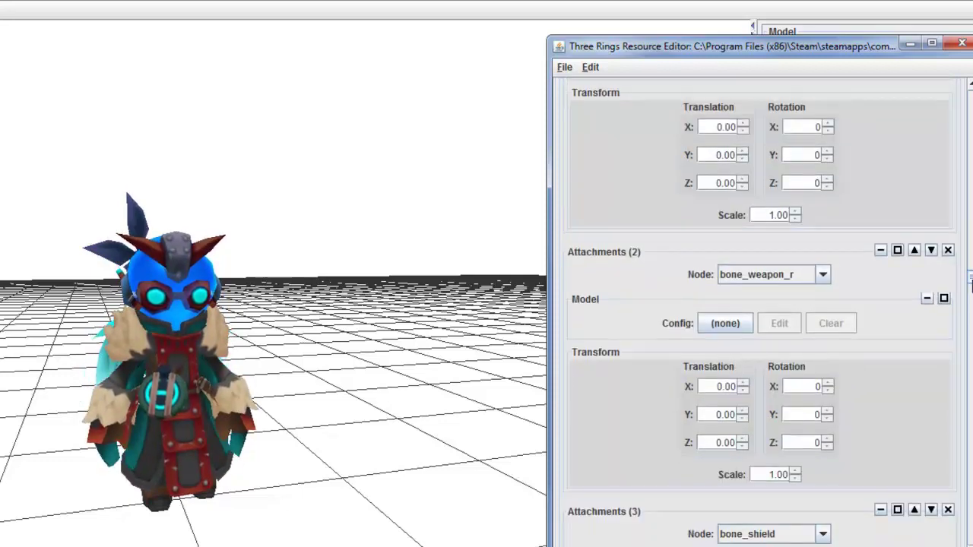
pyautogui.scroll(-1, 971, 281)
pyautogui.scroll(-5, 970, 283)
pyautogui.scroll(-6, 971, 285)
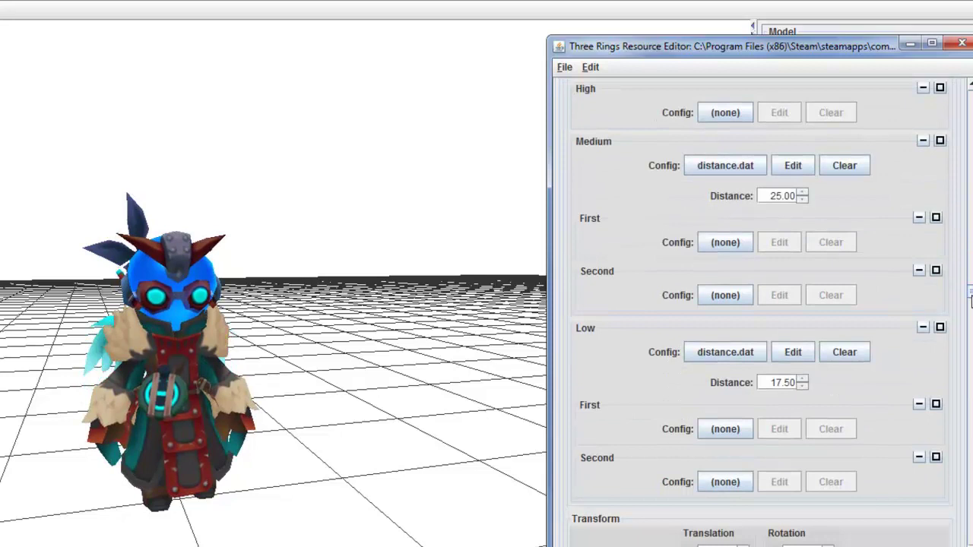
pyautogui.scroll(-4, 971, 296)
pyautogui.scroll(-2, 970, 308)
pyautogui.scroll(-9, 971, 320)
pyautogui.scroll(-7, 971, 327)
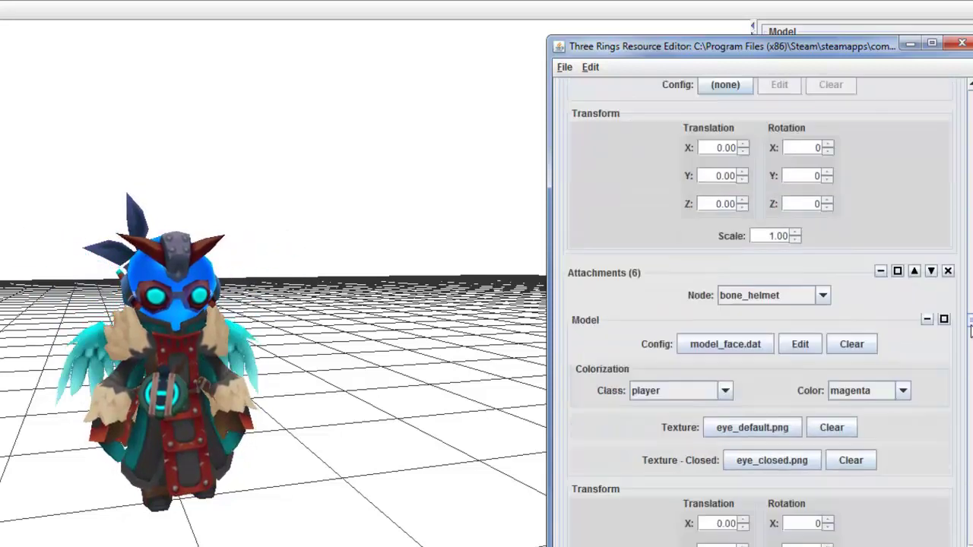
pyautogui.scroll(-4, 971, 331)
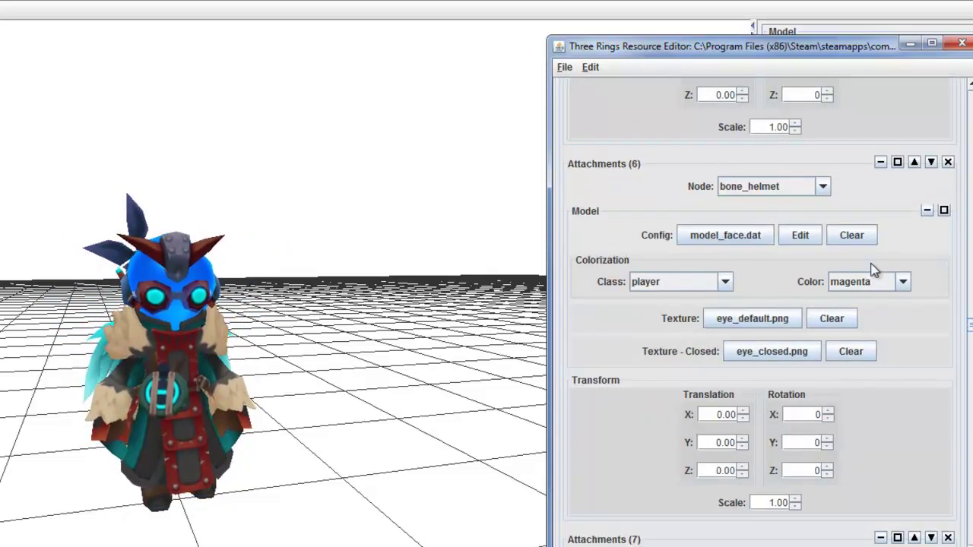
pyautogui.click(894, 281)
pyautogui.moveTo(905, 331)
pyautogui.mouseDown()
pyautogui.moveTo(906, 391)
pyautogui.moveTo(905, 383)
pyautogui.mouseUp()
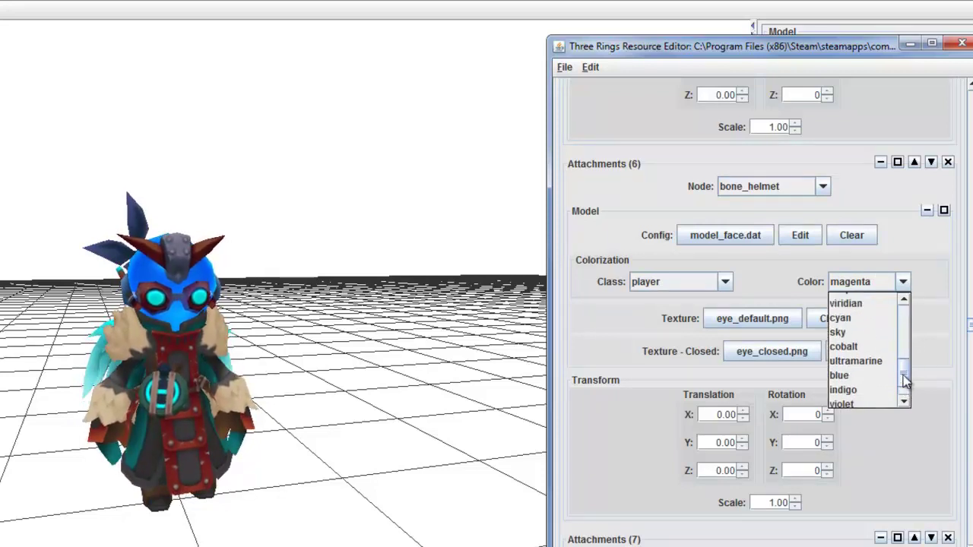
pyautogui.click(843, 317)
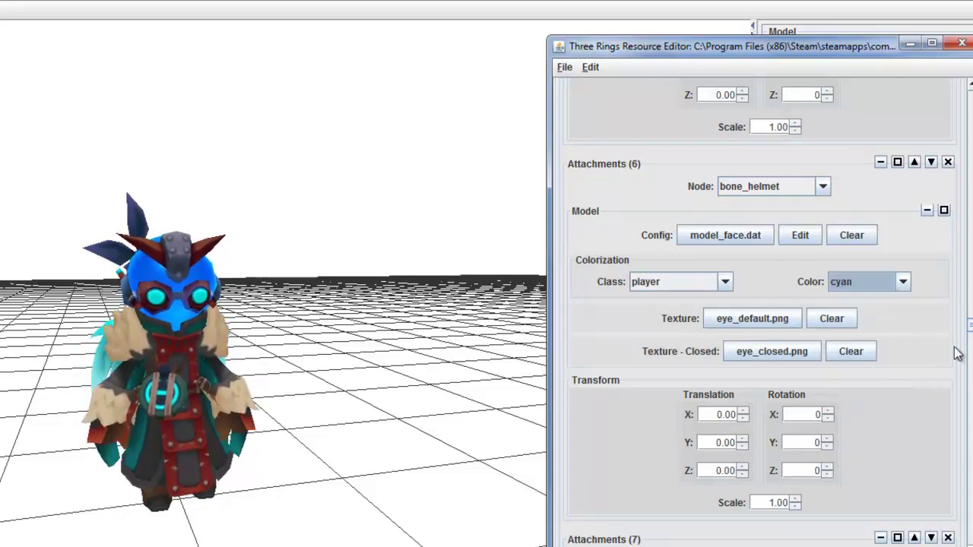
pyautogui.moveTo(969, 332); pyautogui.dragTo(969, 344)
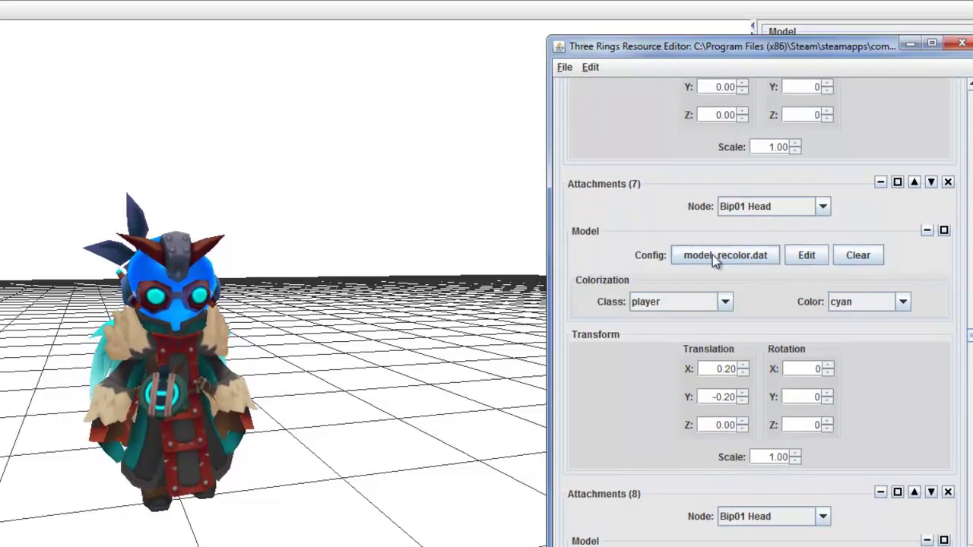
# Point the attachment's config at back > wolvertail > model_tail-pmo-scd.dat.
pyautogui.click(761, 254)
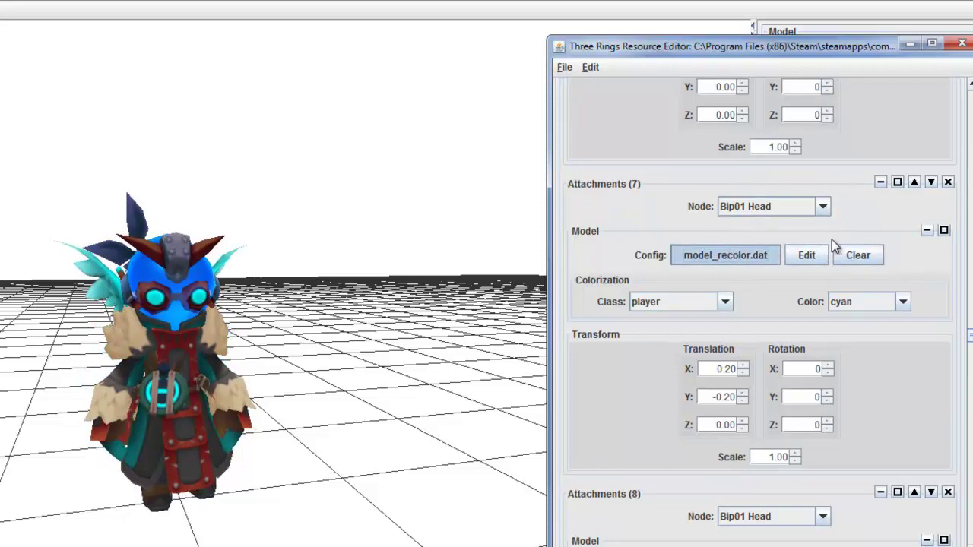
pyautogui.click(852, 178)
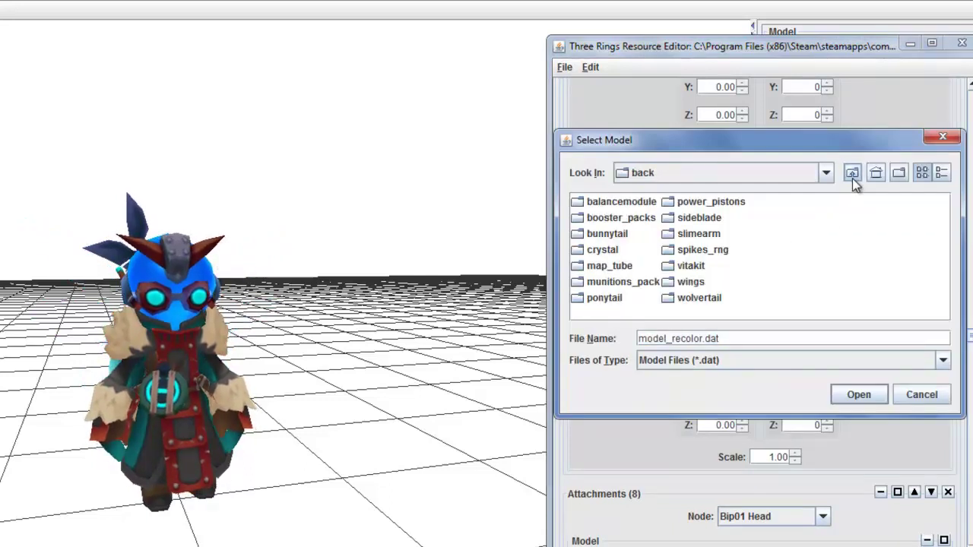
pyautogui.click(698, 298)
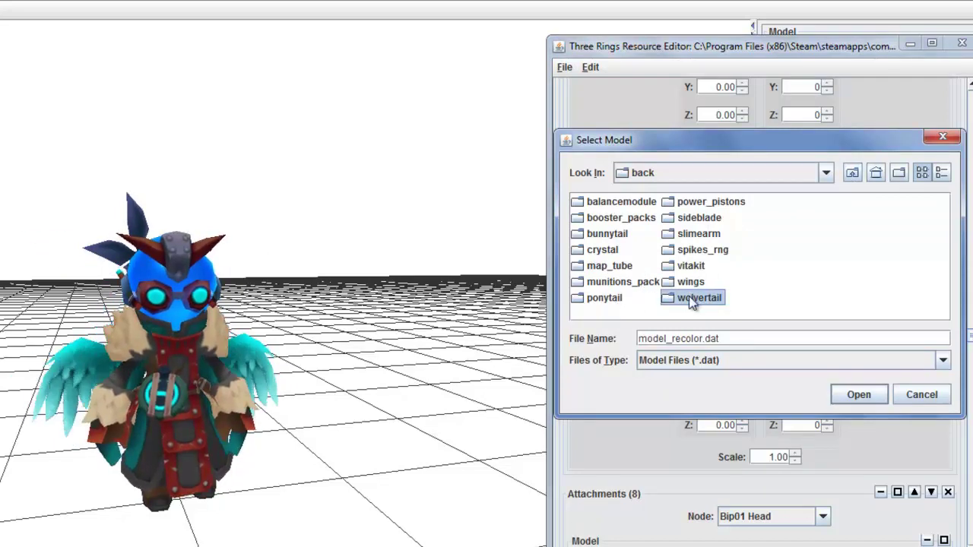
pyautogui.click(688, 296)
pyautogui.click(675, 302)
pyautogui.doubleClick(675, 300)
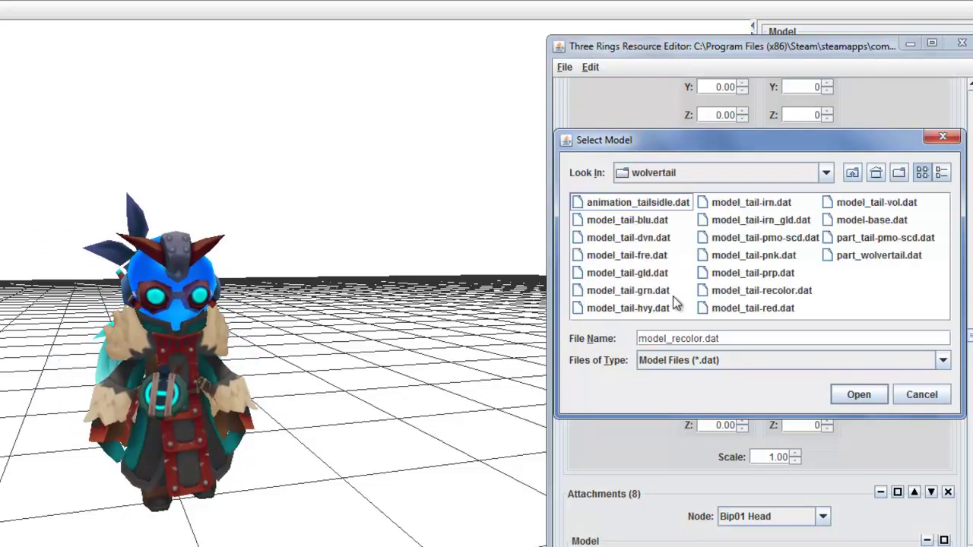
pyautogui.doubleClick(746, 239)
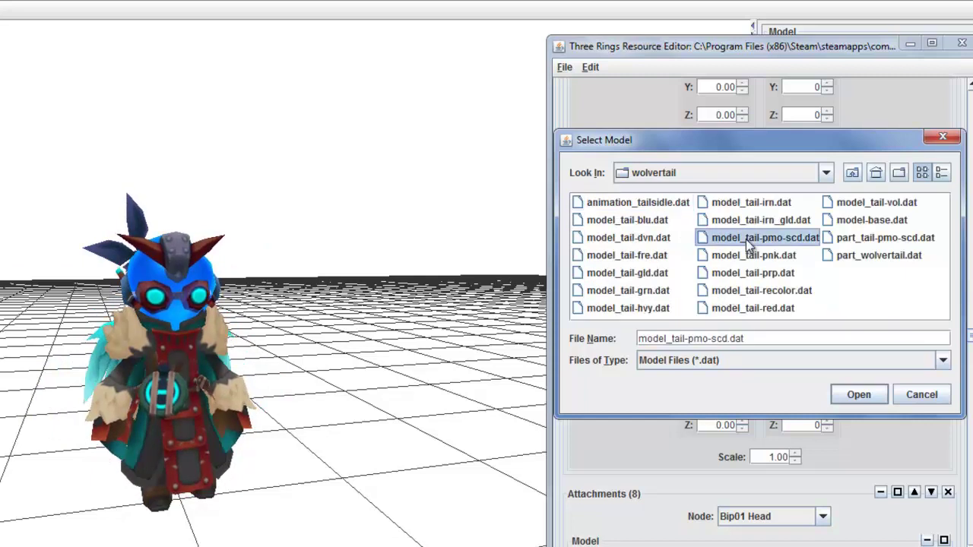
# Orbit the knight in the viewer to inspect the new wolver tail.
pyautogui.click(385, 416)
pyautogui.moveTo(348, 415)
pyautogui.mouseDown()
pyautogui.moveTo(282, 463)
pyautogui.moveTo(374, 463)
pyautogui.moveTo(327, 460)
pyautogui.mouseUp()
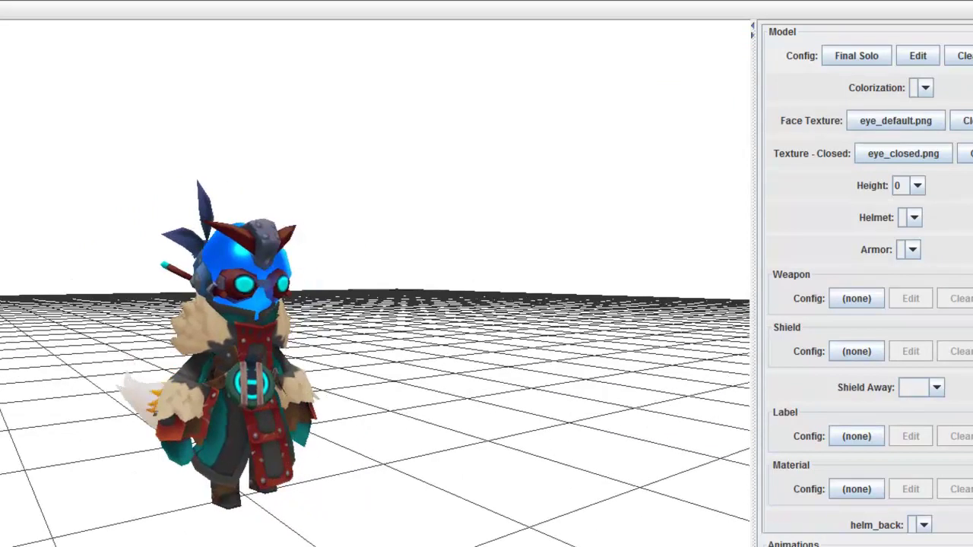
pyautogui.click(326, 540)
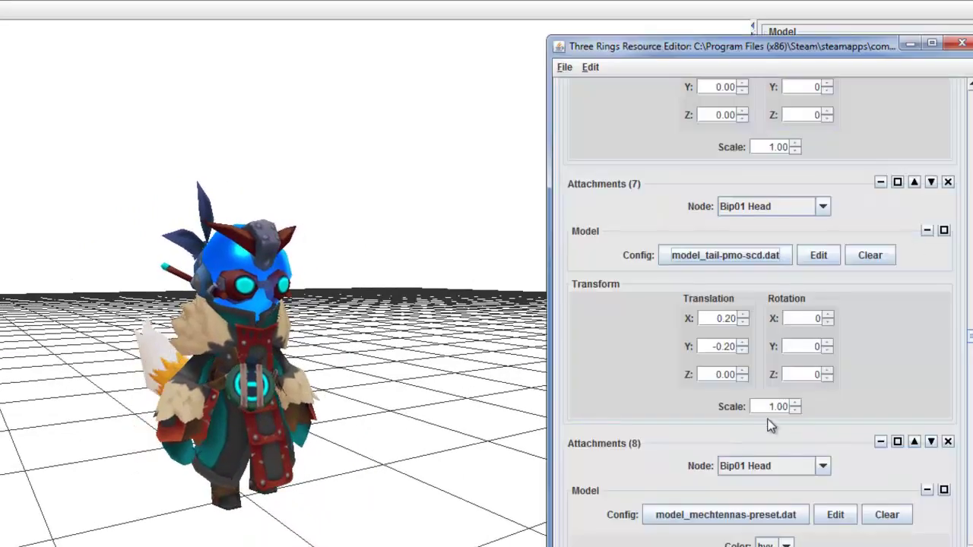
# Set the mechtennas attachment's colour to grn.
pyautogui.moveTo(970, 335); pyautogui.dragTo(970, 347)
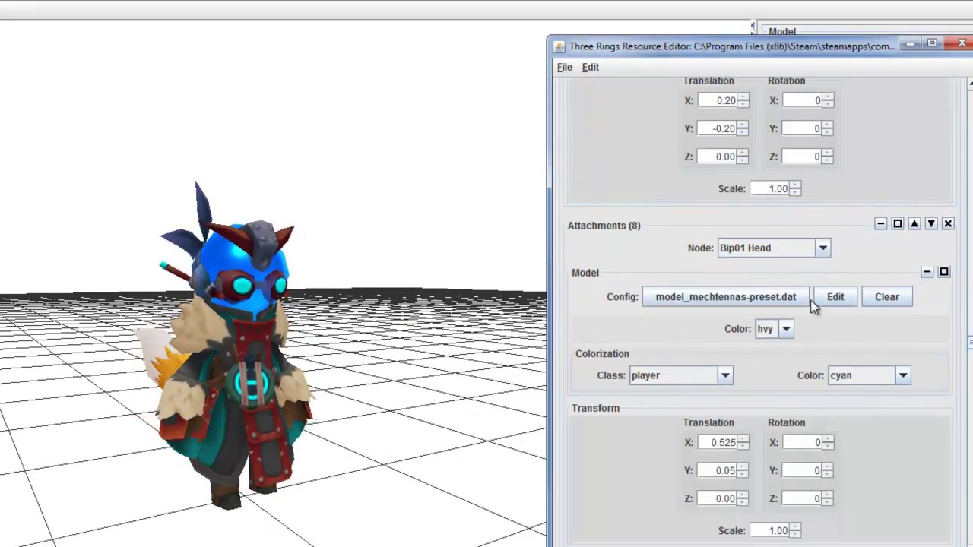
pyautogui.click(787, 329)
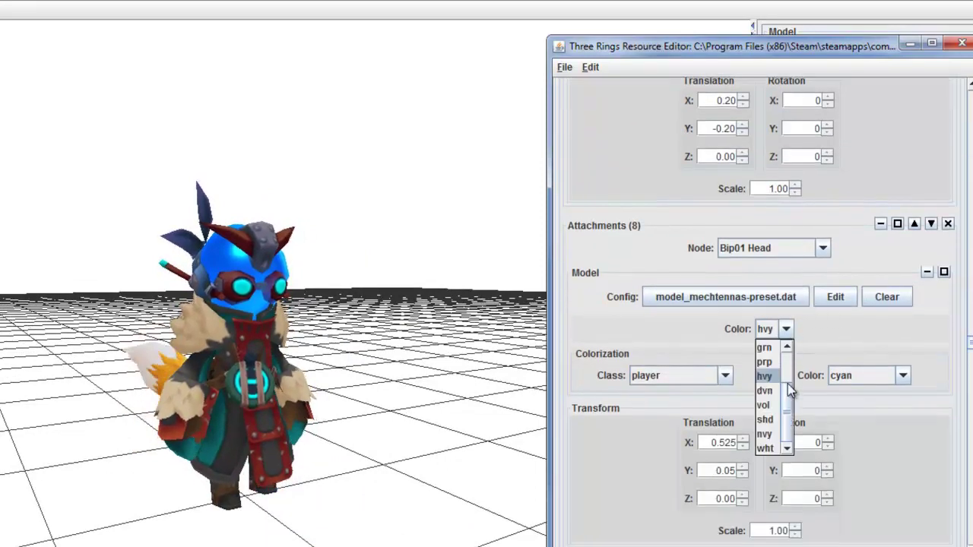
pyautogui.moveTo(788, 383); pyautogui.dragTo(788, 353)
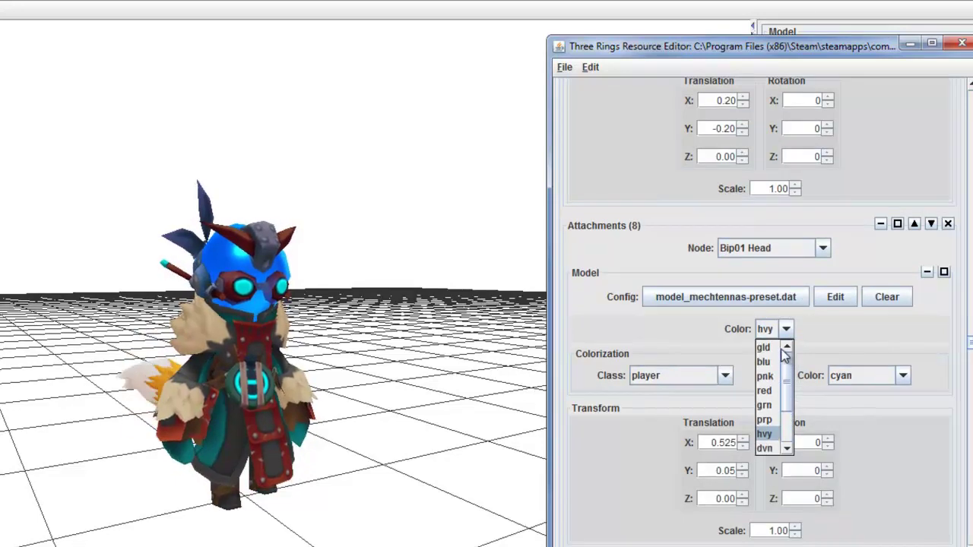
pyautogui.click(769, 405)
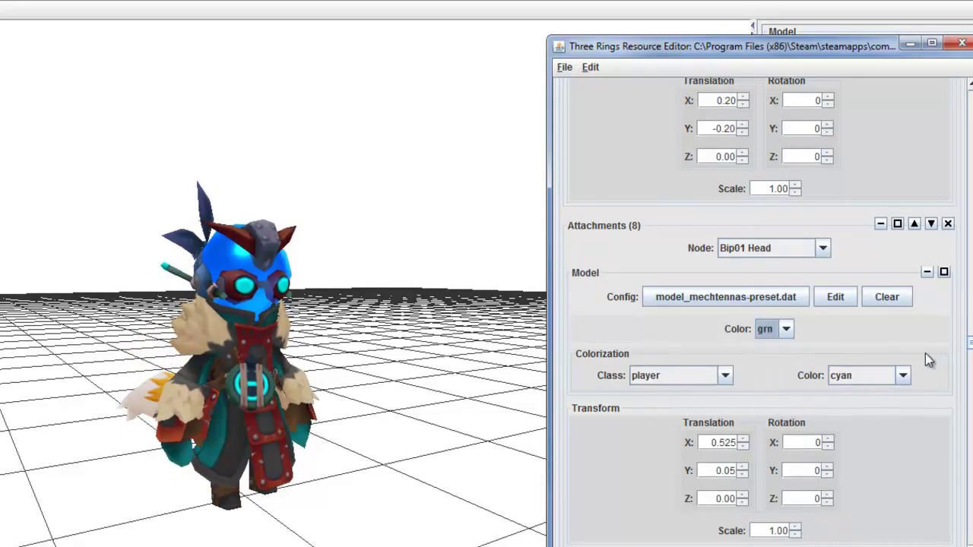
# Replace the goggles with helm/glasses model-preset.dat and colour it grn.
pyautogui.moveTo(970, 342); pyautogui.dragTo(970, 357)
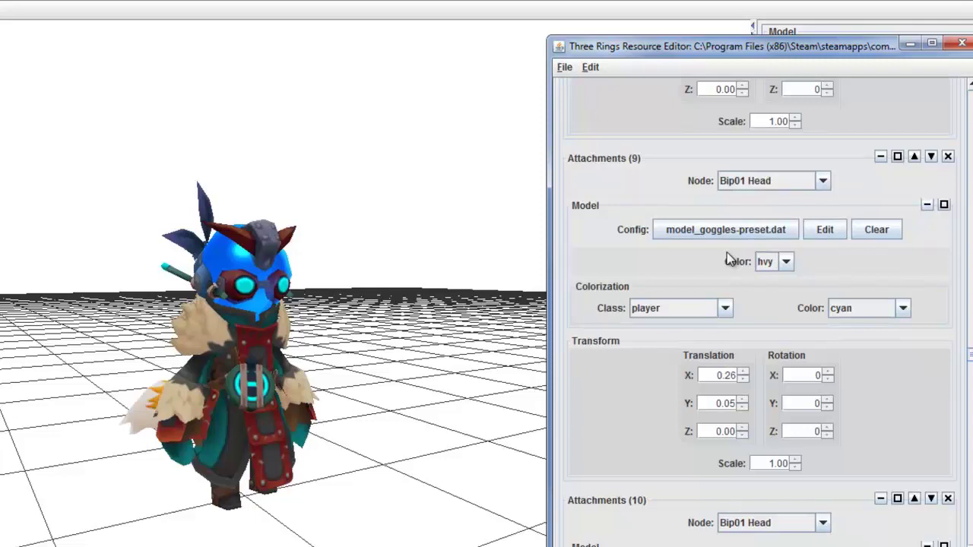
pyautogui.click(735, 224)
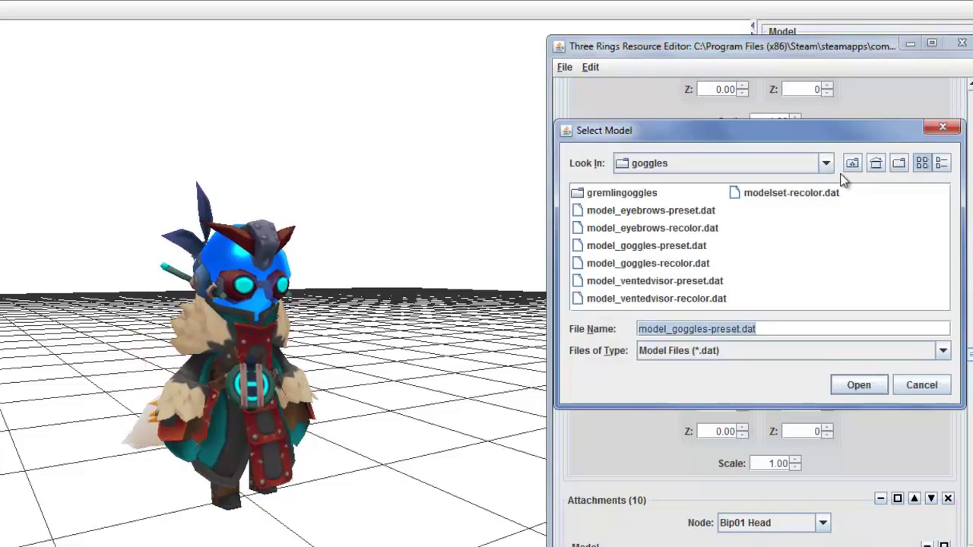
pyautogui.click(850, 165)
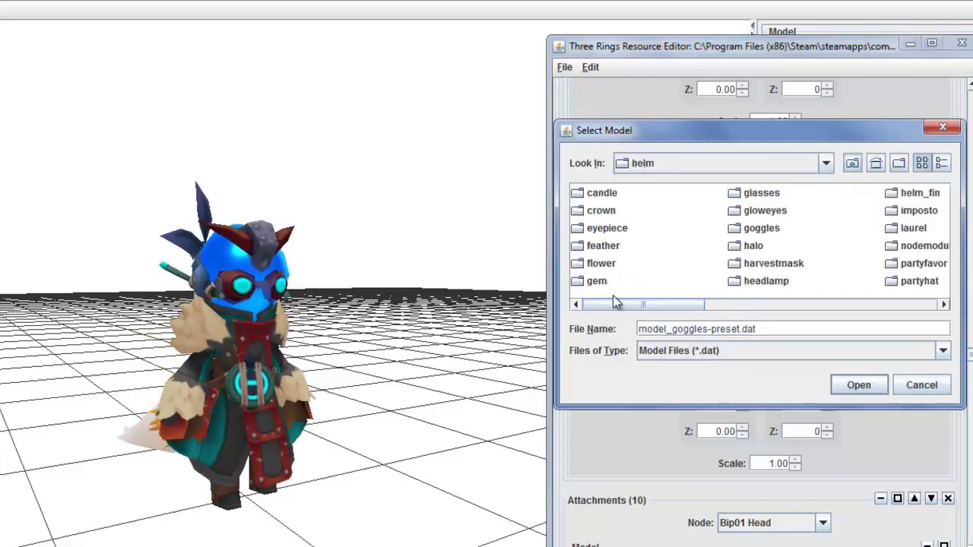
pyautogui.moveTo(629, 305); pyautogui.dragTo(642, 305)
pyautogui.doubleClick(709, 193)
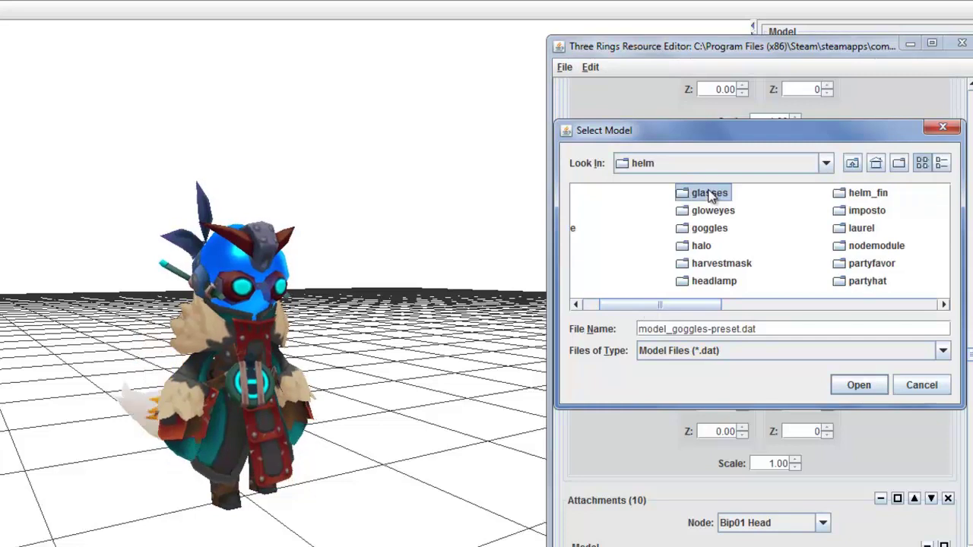
pyautogui.doubleClick(622, 229)
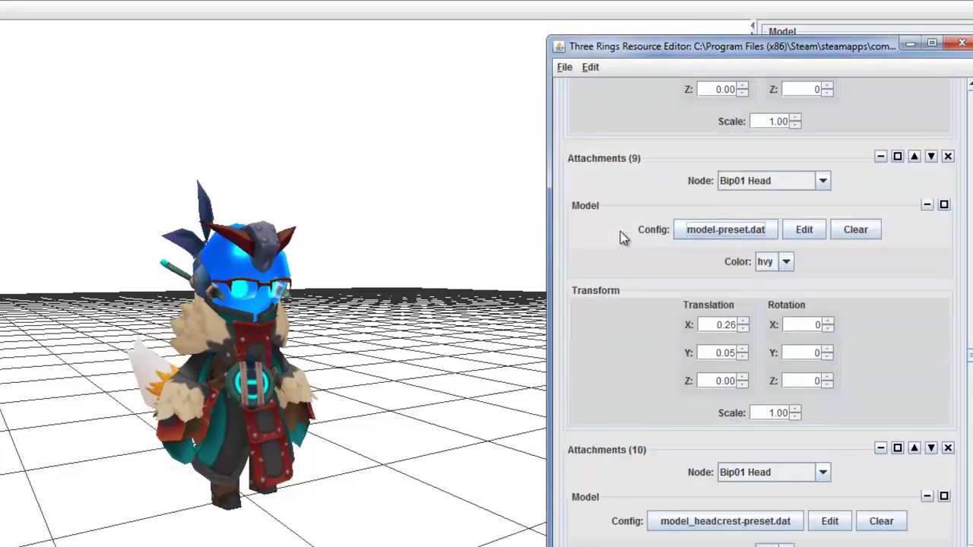
pyautogui.click(786, 266)
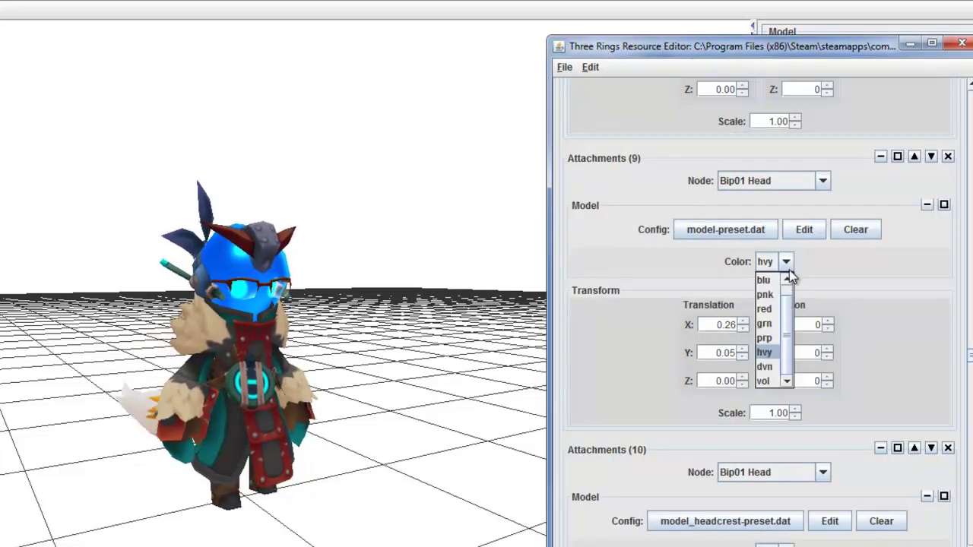
pyautogui.click(775, 324)
pyautogui.scroll(-4, 761, 304)
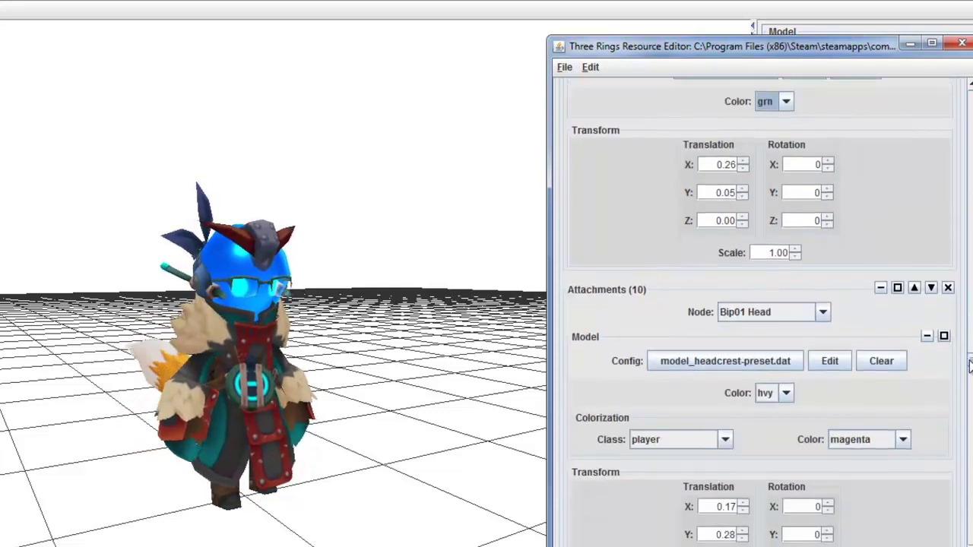
# Change the head crest attachment's colour to grn, leaving its model unchanged.
pyautogui.scroll(-1, 761, 304)
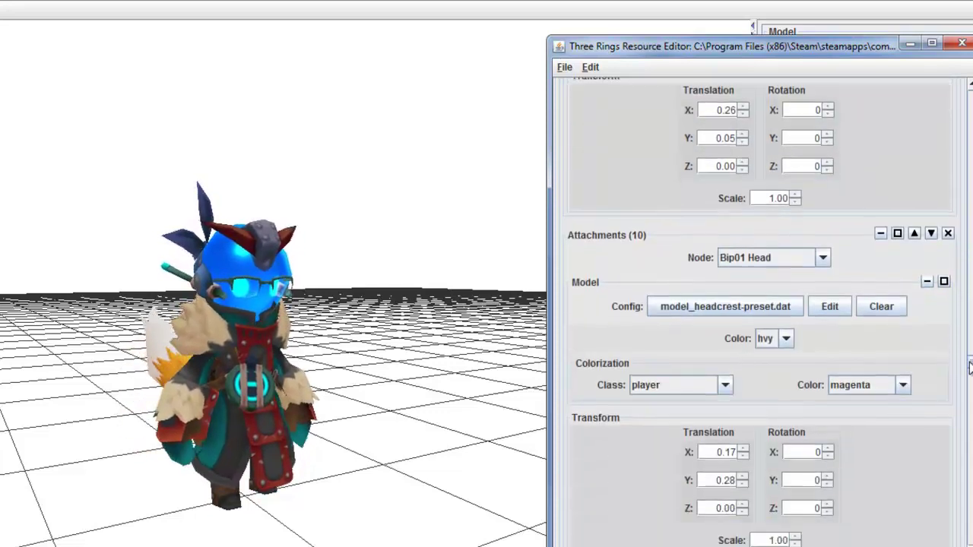
pyautogui.click(779, 308)
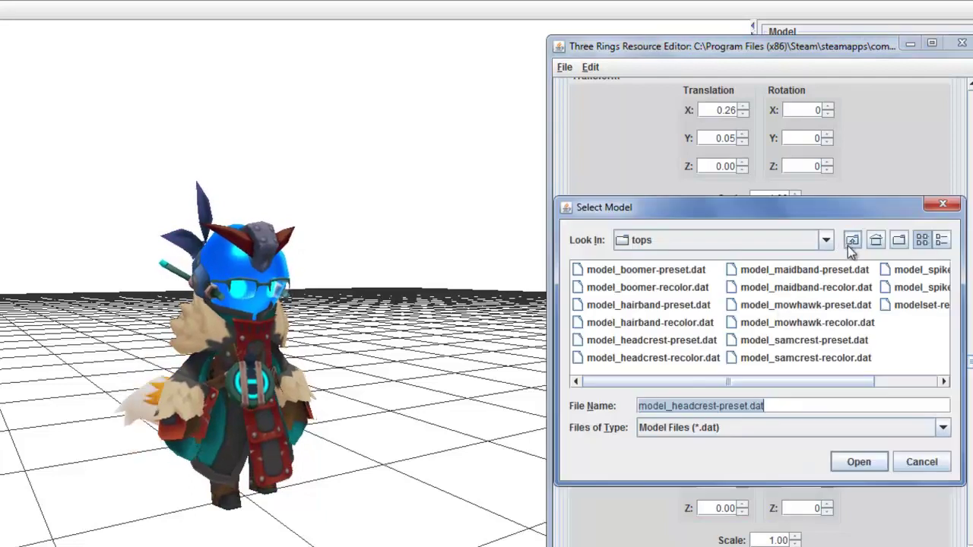
pyautogui.click(847, 246)
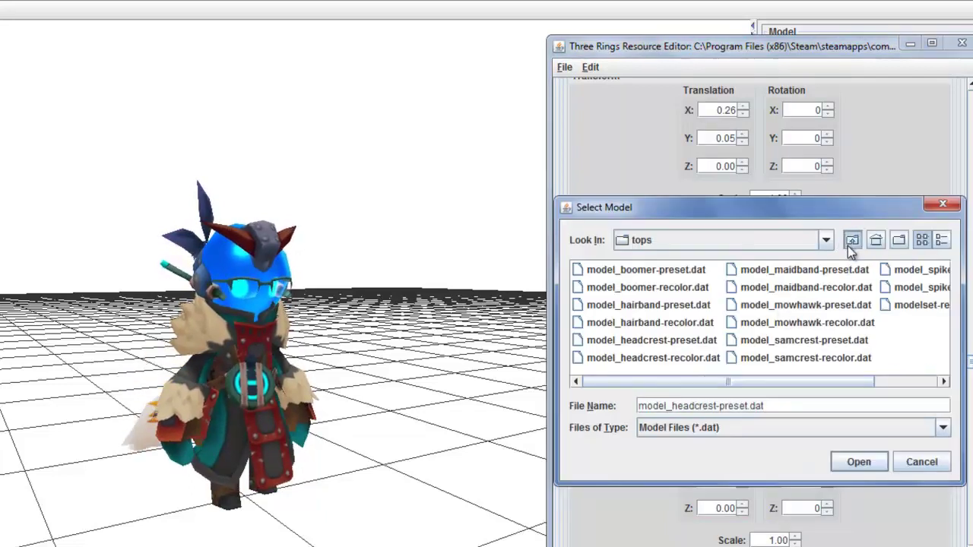
pyautogui.click(943, 205)
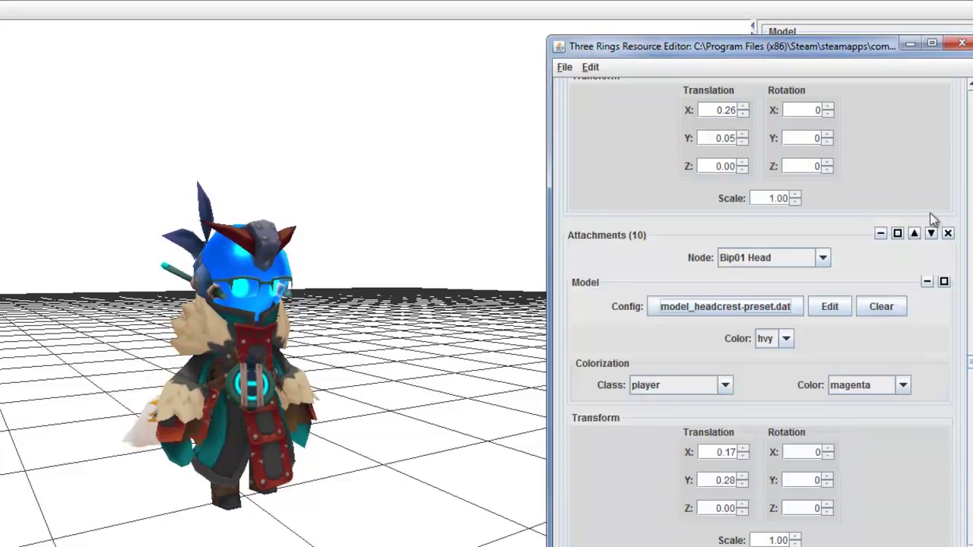
pyautogui.click(787, 337)
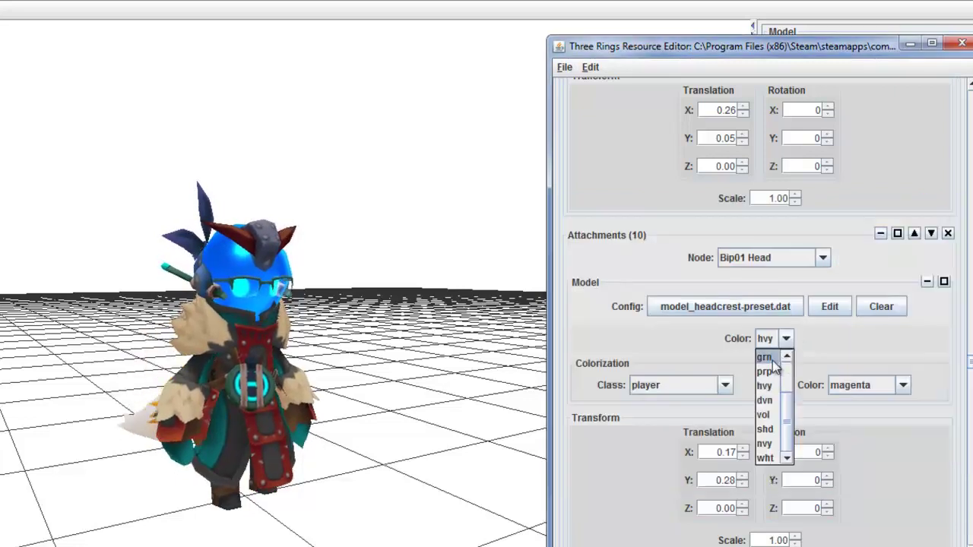
pyautogui.click(773, 366)
pyautogui.click(785, 339)
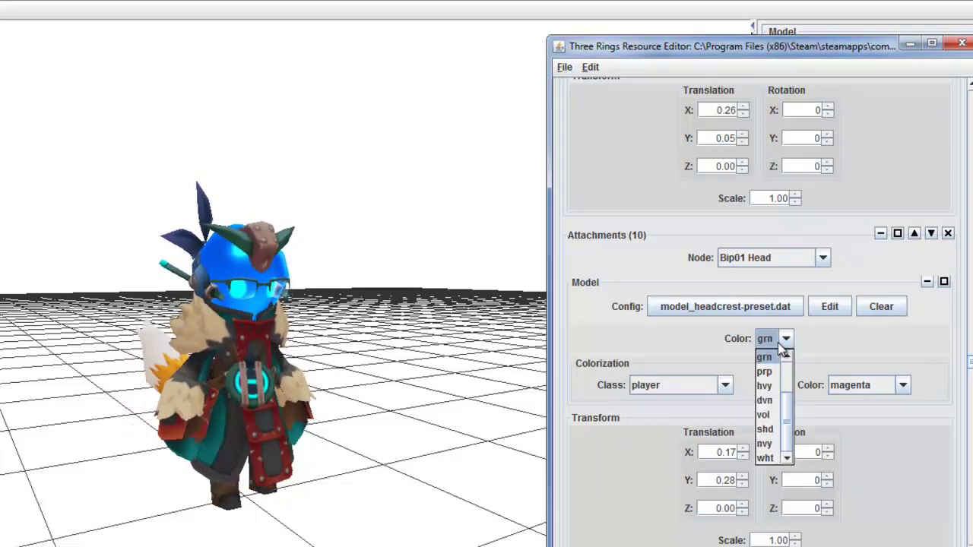
pyautogui.click(779, 342)
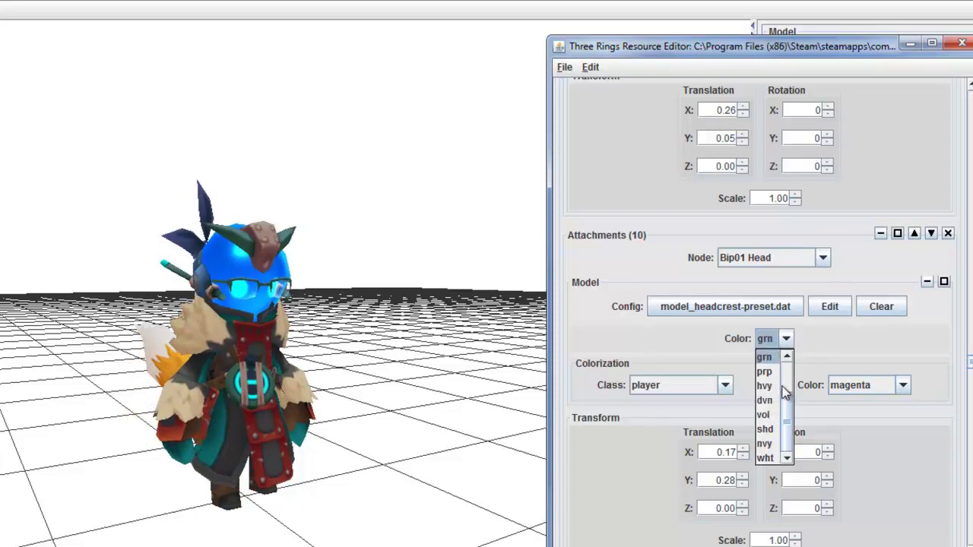
pyautogui.moveTo(787, 424)
pyautogui.mouseDown()
pyautogui.moveTo(787, 369)
pyautogui.moveTo(788, 397)
pyautogui.mouseUp()
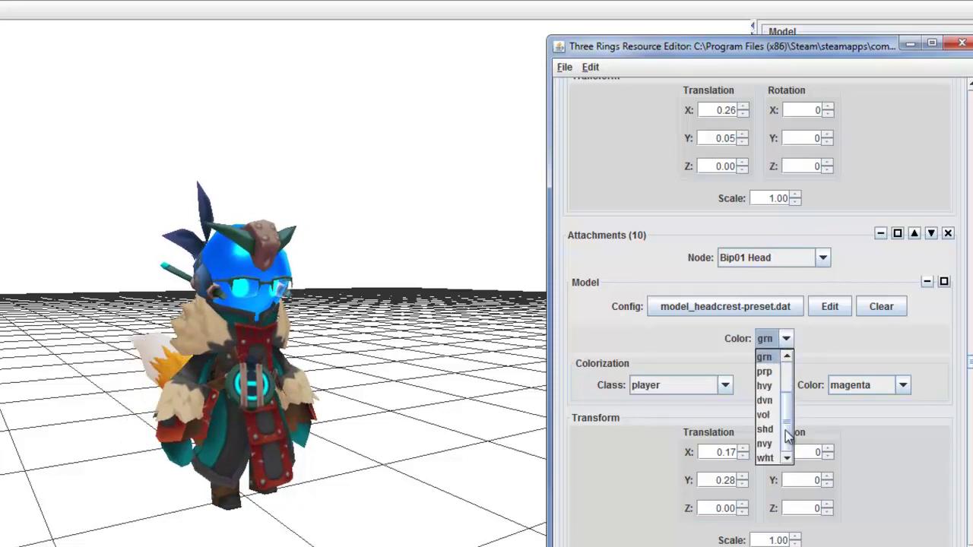
# Show the head crest's model chooser on the helm folder, scrolled right.
pyautogui.click(742, 307)
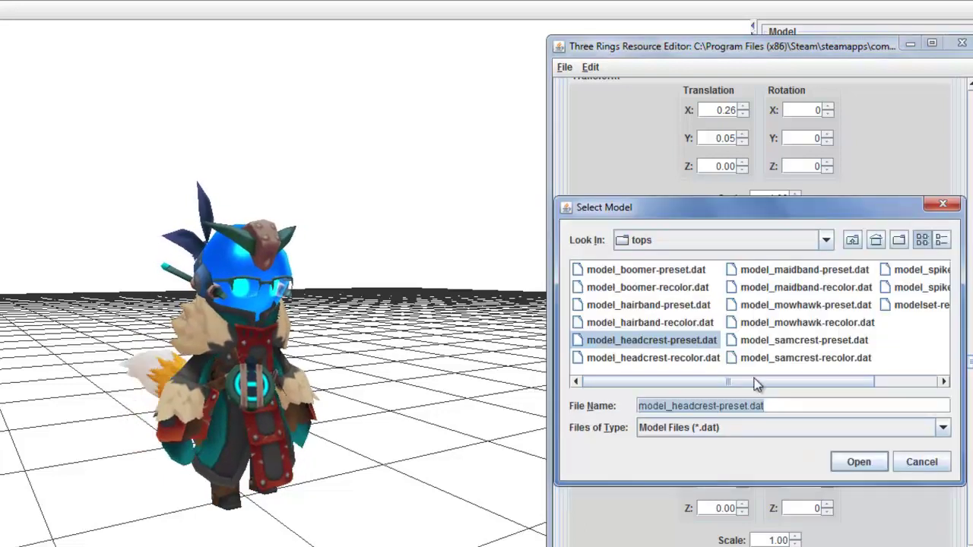
pyautogui.click(853, 240)
pyautogui.doubleClick(724, 366)
pyautogui.moveTo(599, 383); pyautogui.dragTo(865, 382)
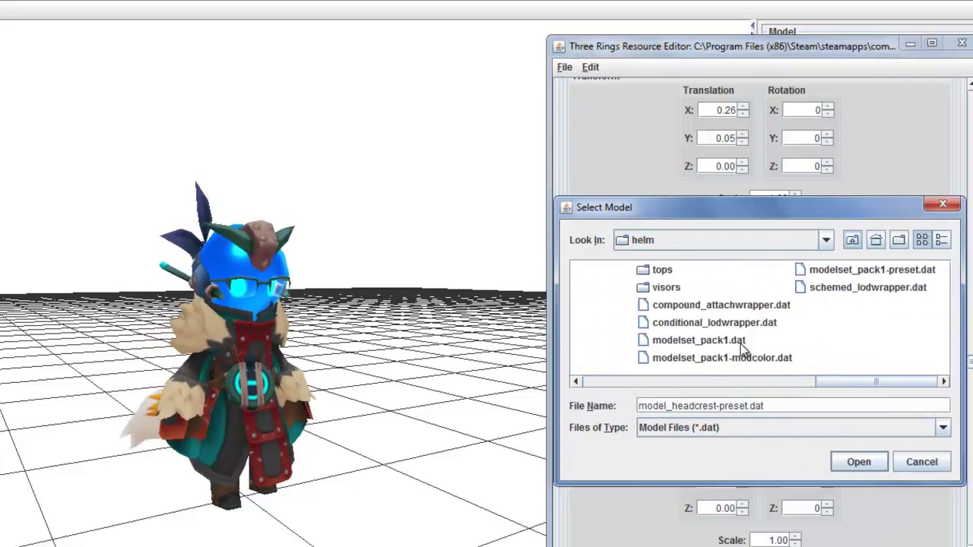
# Load modelset_pack1-modcolor.dat for the head attachment and choose the top_mechtenna model.
pyautogui.doubleClick(756, 358)
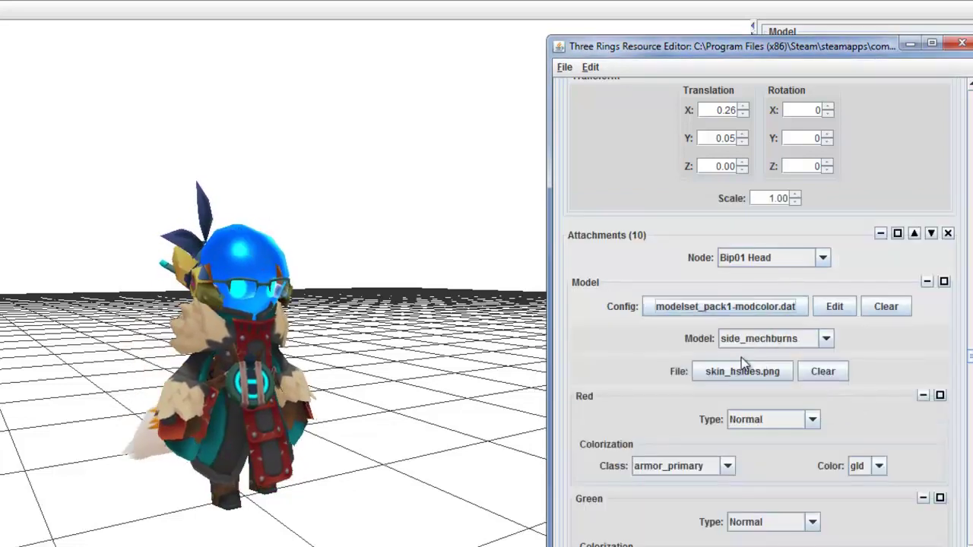
pyautogui.click(779, 338)
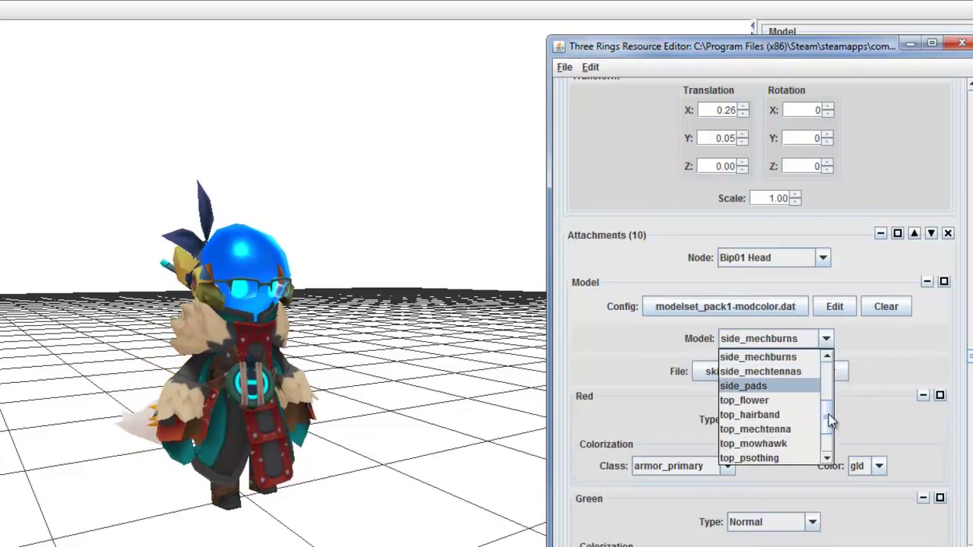
pyautogui.moveTo(828, 423); pyautogui.dragTo(830, 370)
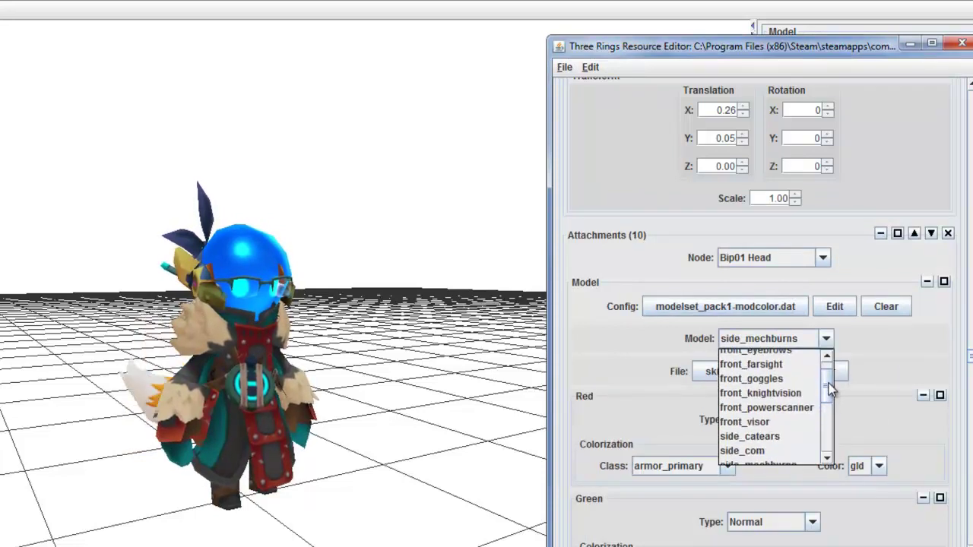
pyautogui.scroll(-5, 787, 373)
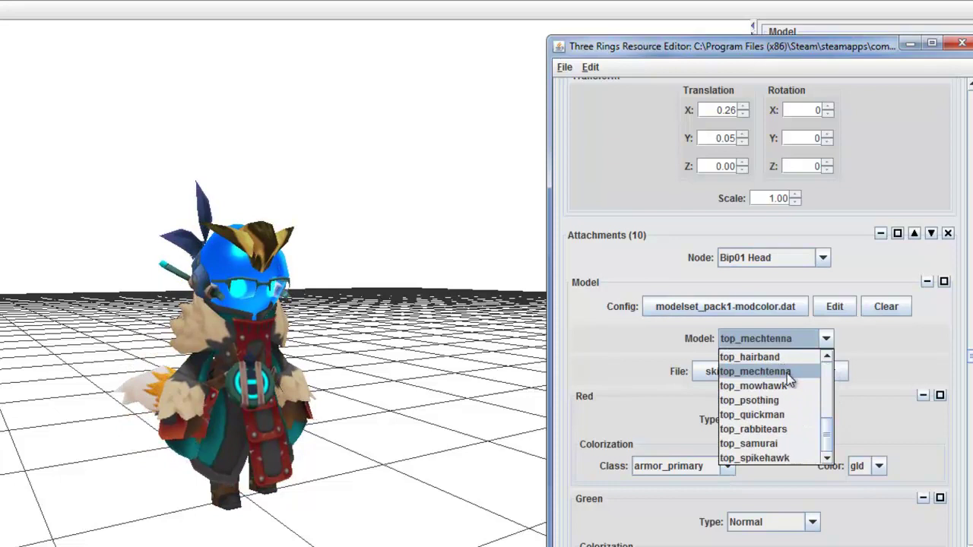
pyautogui.click(792, 377)
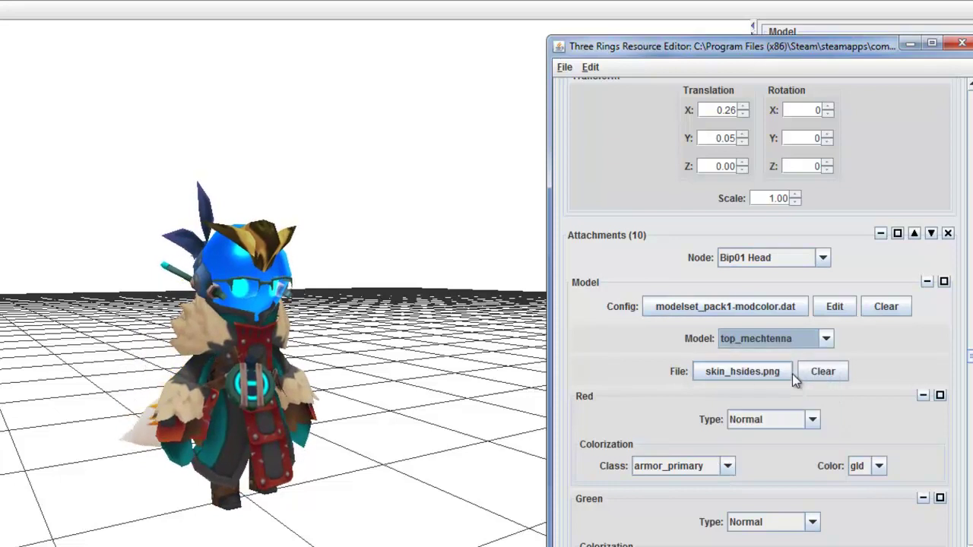
# Give the crest the skin_htops.png texture from the helm/tops folder.
pyautogui.click(742, 369)
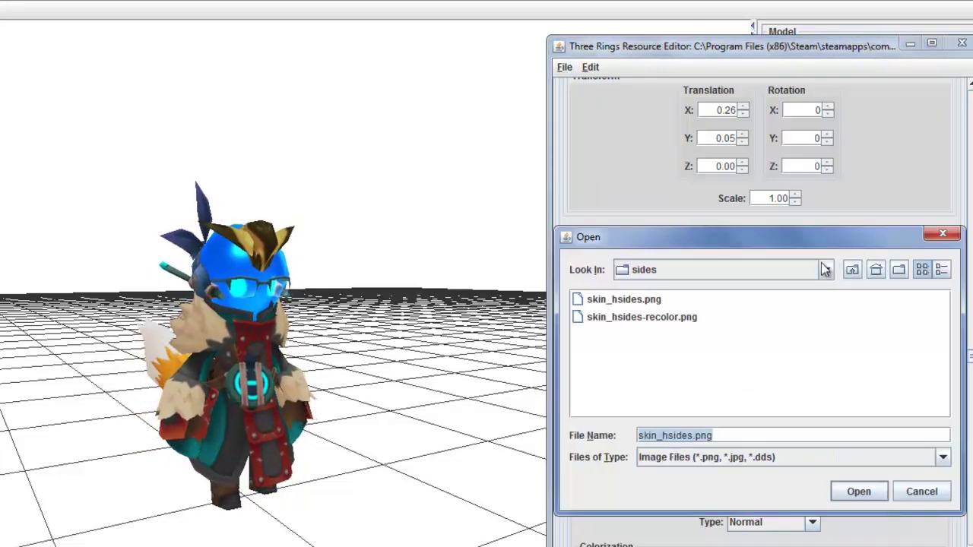
pyautogui.moveTo(819, 242); pyautogui.dragTo(662, 396)
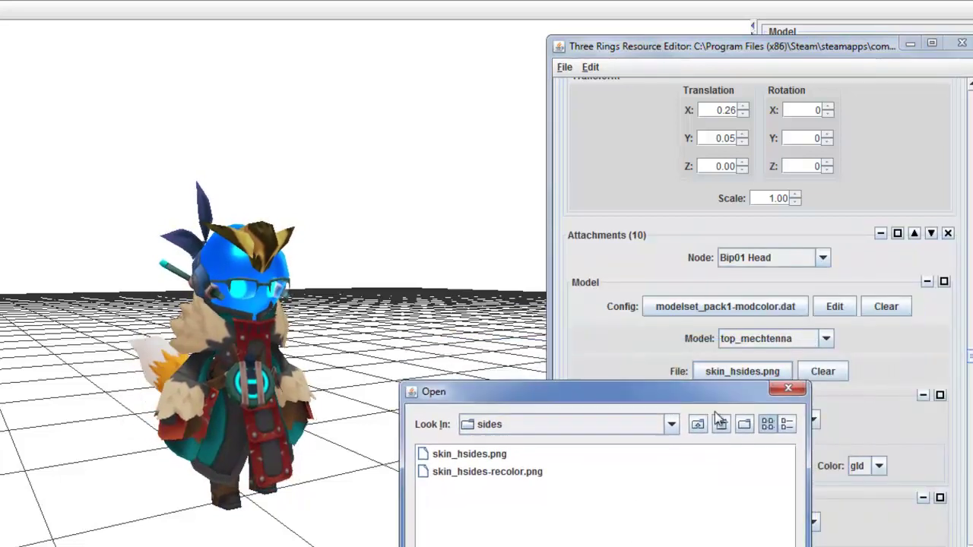
pyautogui.click(697, 427)
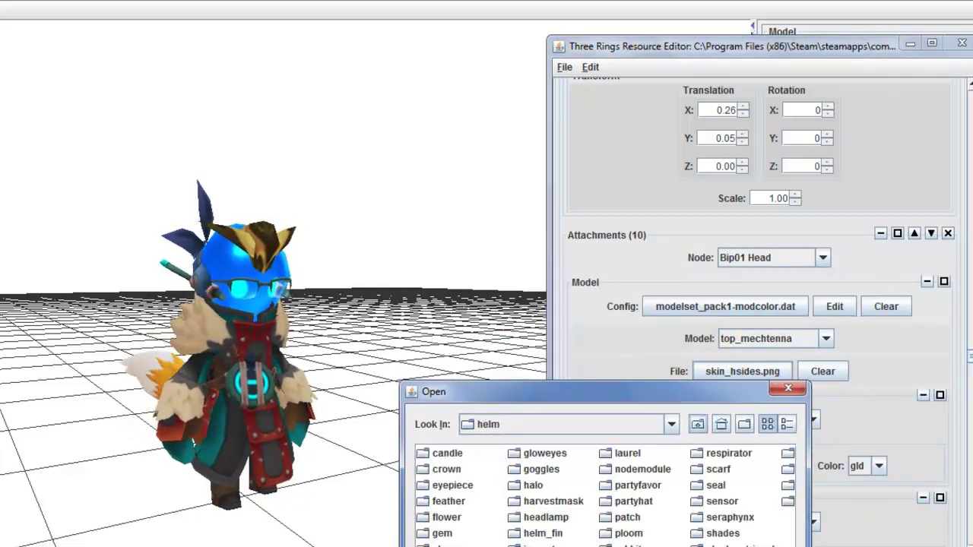
pyautogui.hscroll(2, 608, 494)
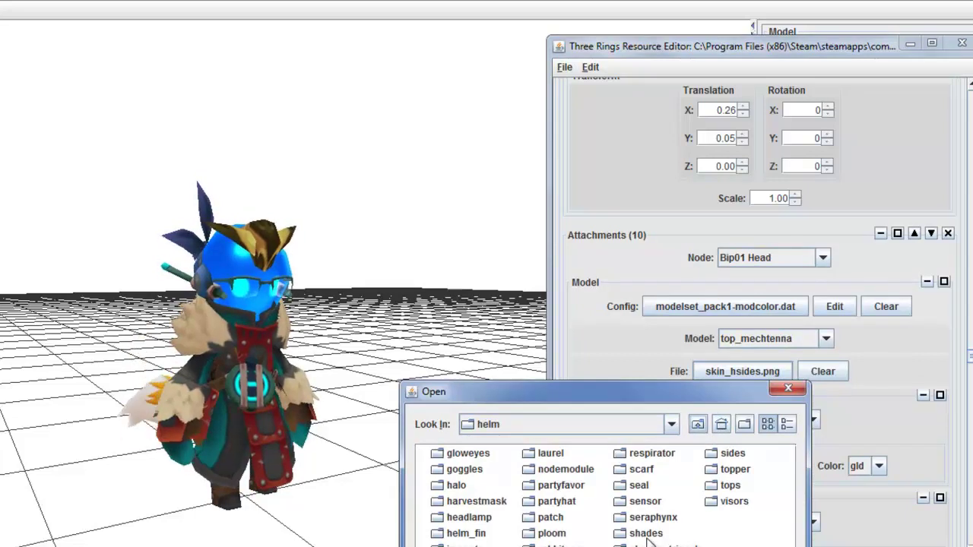
pyautogui.hscroll(-1, 609, 494)
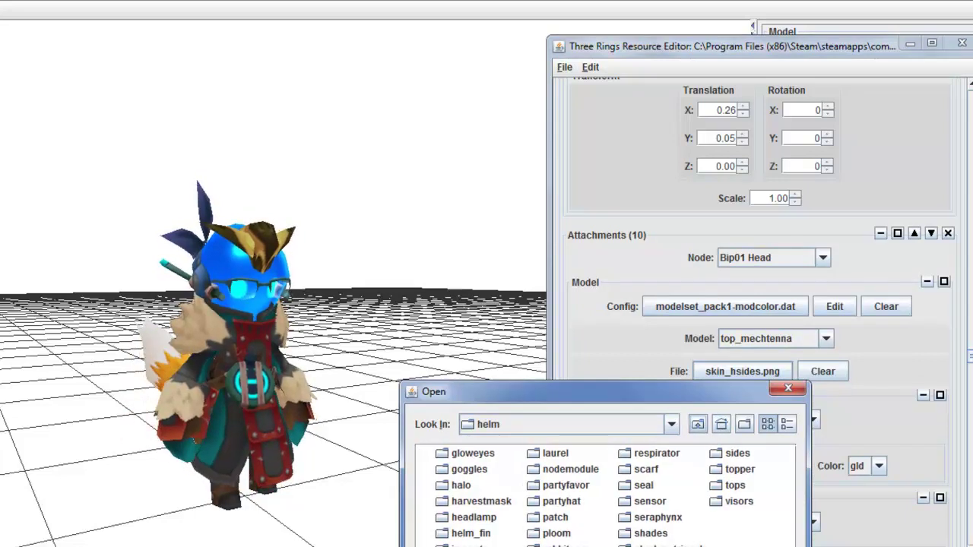
pyautogui.doubleClick(734, 485)
pyautogui.click(500, 456)
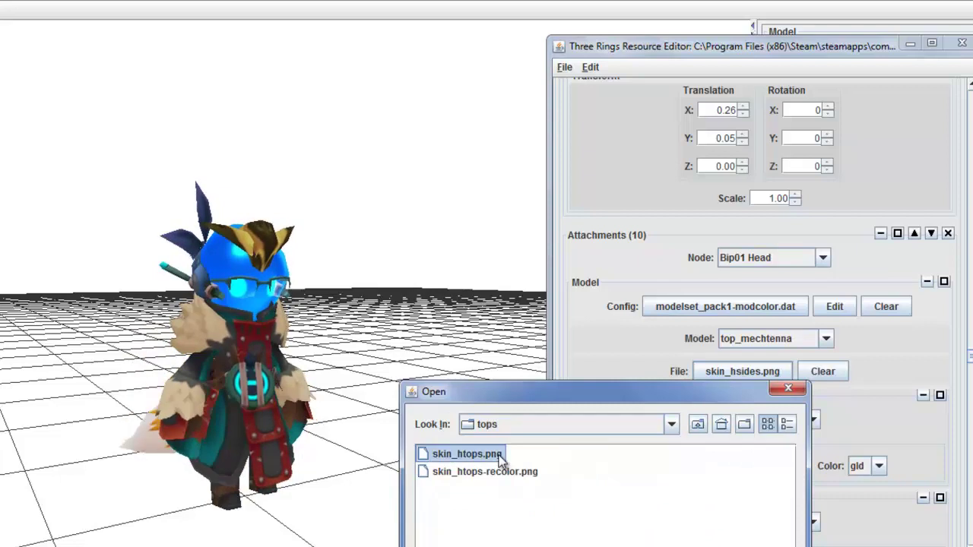
pyautogui.doubleClick(499, 455)
# Switch the crest's red, green and blue colour channels from gld to plr.
pyautogui.scroll(-3, 760, 304)
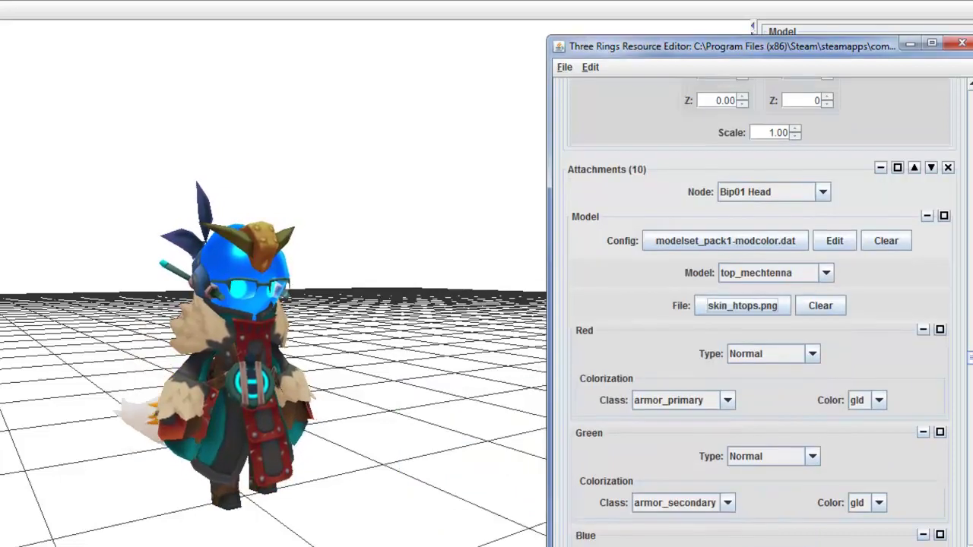
pyautogui.click(880, 400)
pyautogui.moveTo(880, 441); pyautogui.dragTo(876, 509)
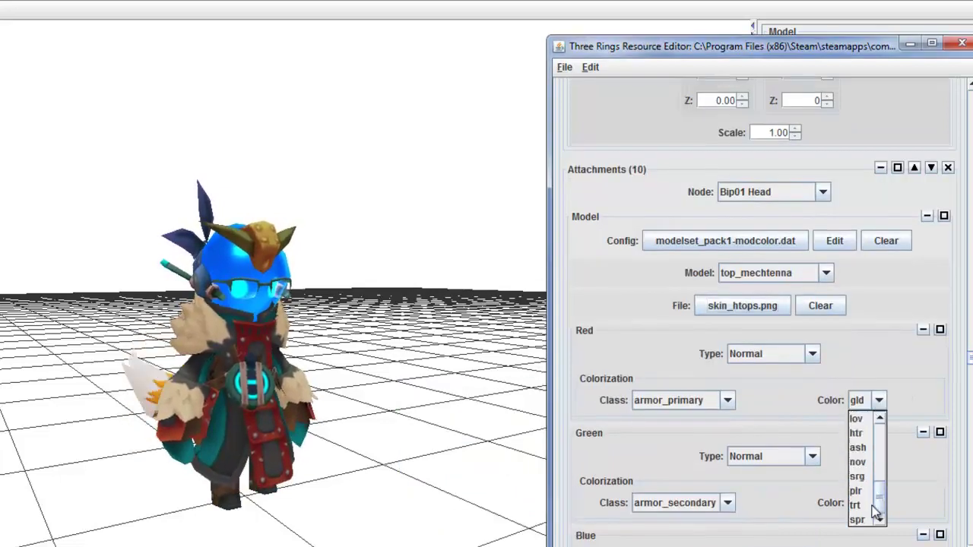
pyautogui.click(859, 491)
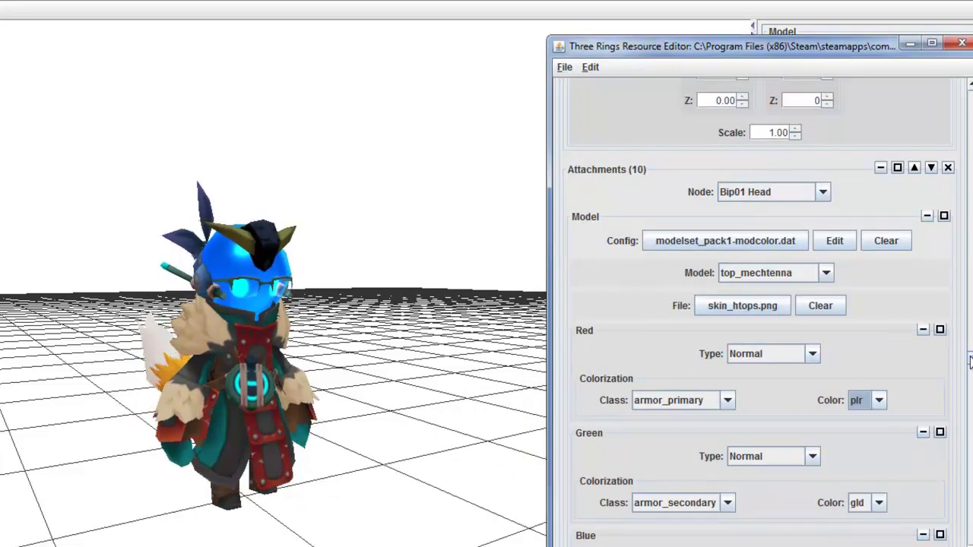
pyautogui.scroll(-9, 970, 363)
pyautogui.click(879, 308)
pyautogui.scroll(-5, 872, 415)
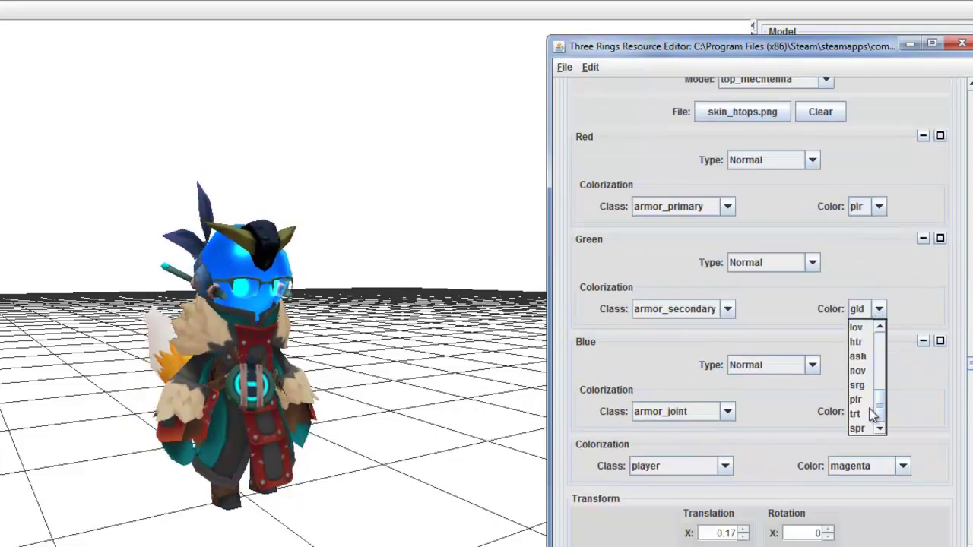
pyautogui.click(858, 399)
pyautogui.click(879, 412)
pyautogui.scroll(-5, 874, 533)
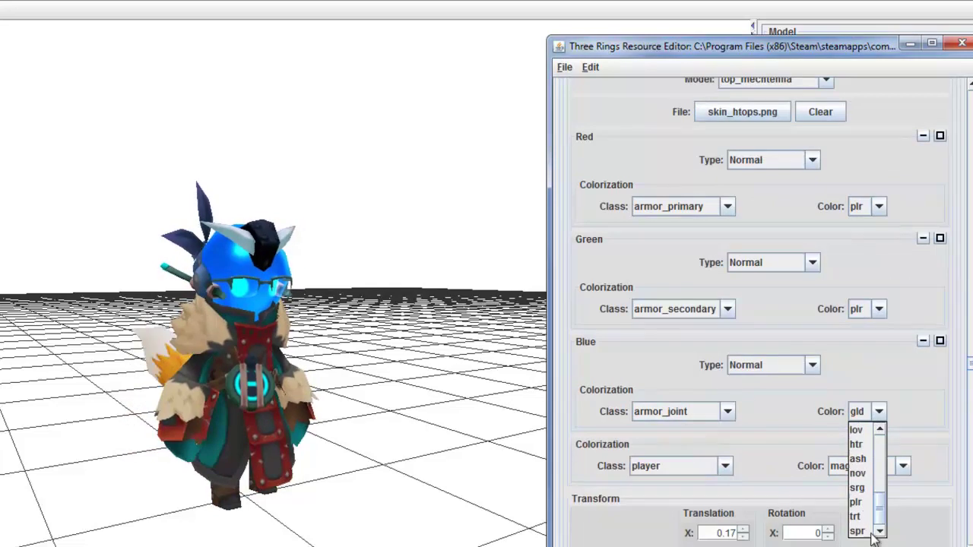
pyautogui.click(859, 501)
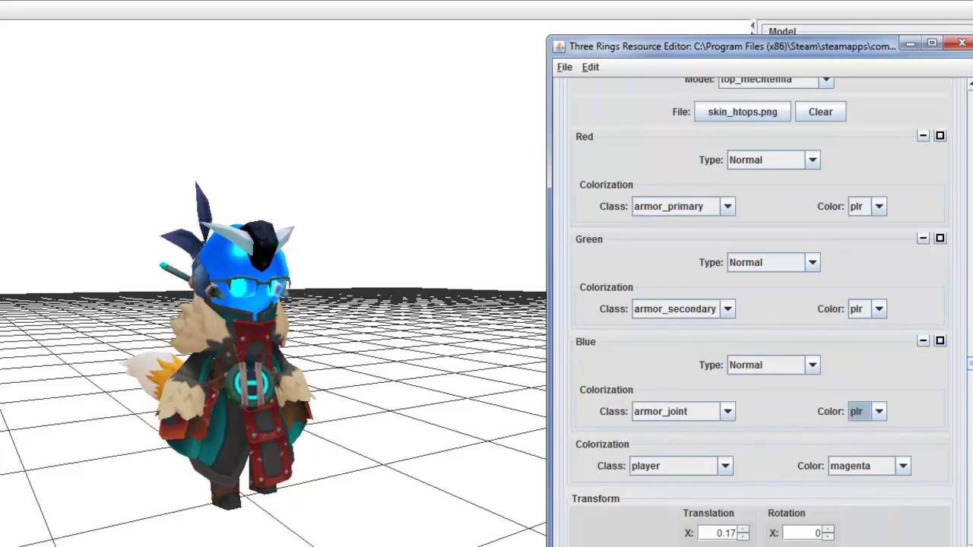
# Keep grn on the other head attachment and bring up the spine attachment's model chooser.
pyautogui.scroll(10, 760, 304)
pyautogui.scroll(2, 760, 304)
pyautogui.scroll(6, 761, 304)
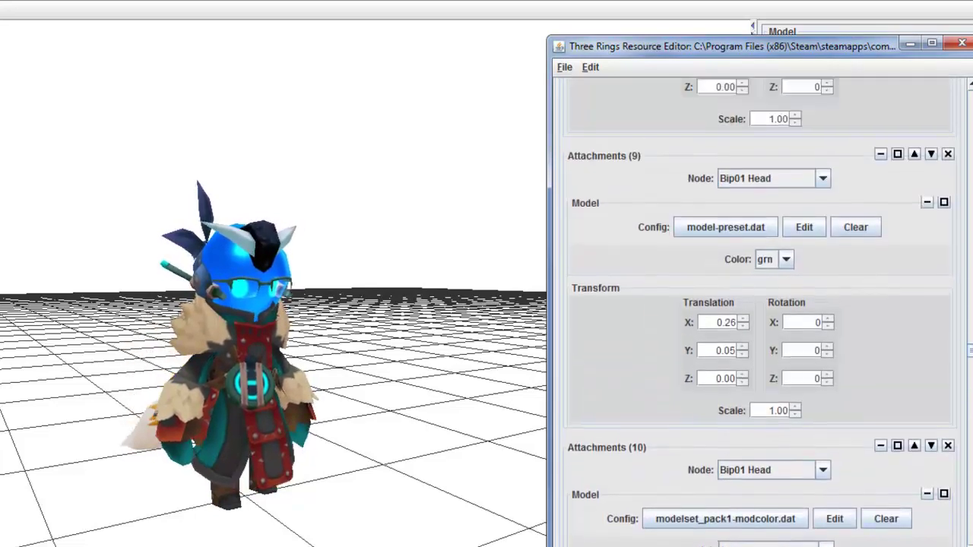
pyautogui.click(787, 258)
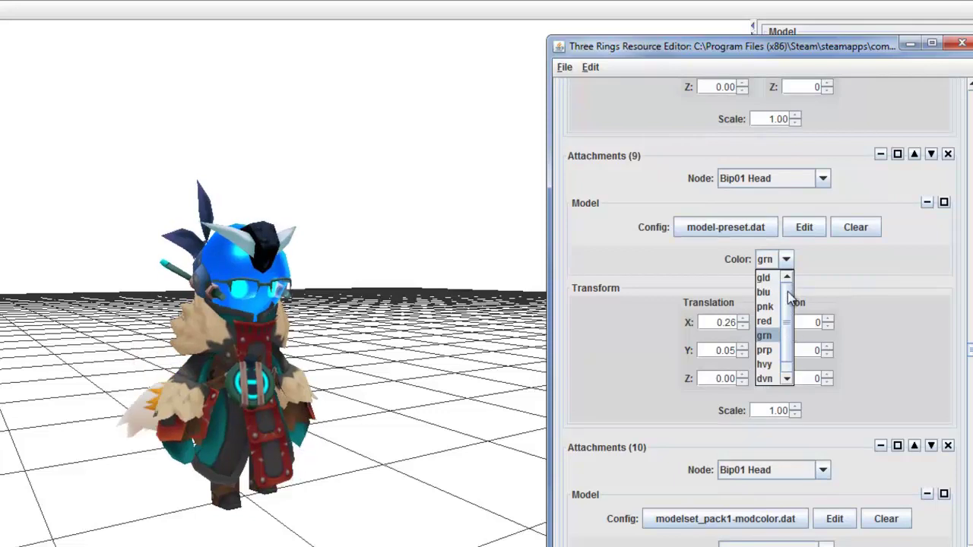
pyautogui.click(772, 258)
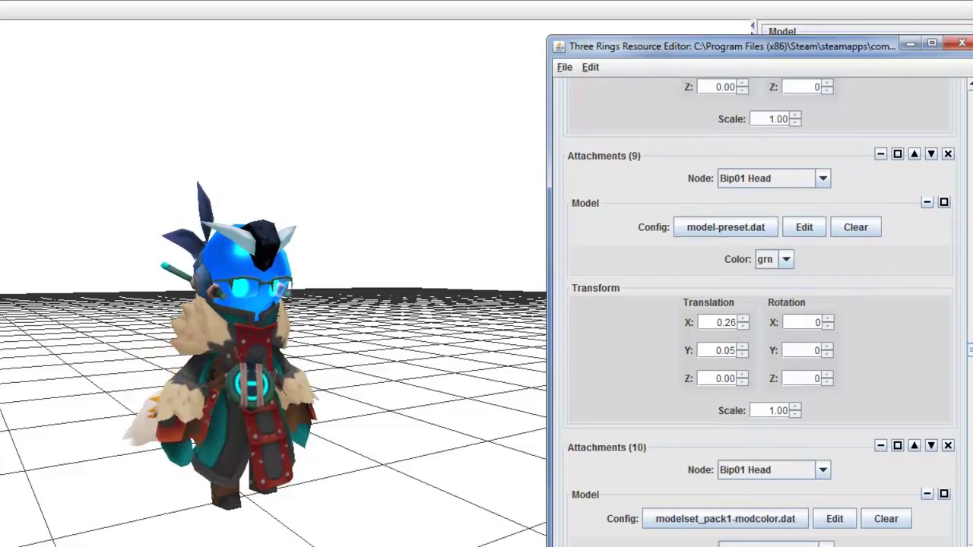
pyautogui.scroll(-12, 760, 304)
pyautogui.scroll(-18, 760, 304)
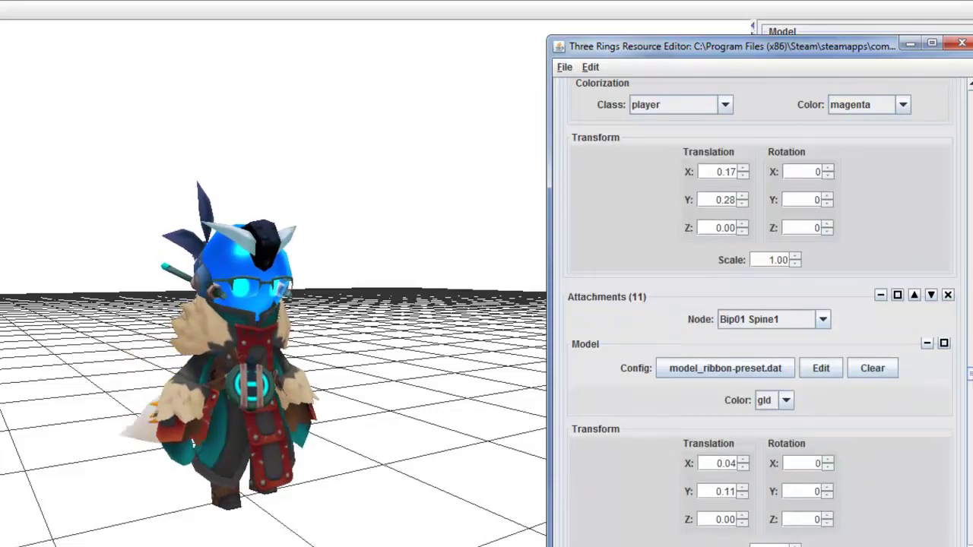
pyautogui.click(771, 370)
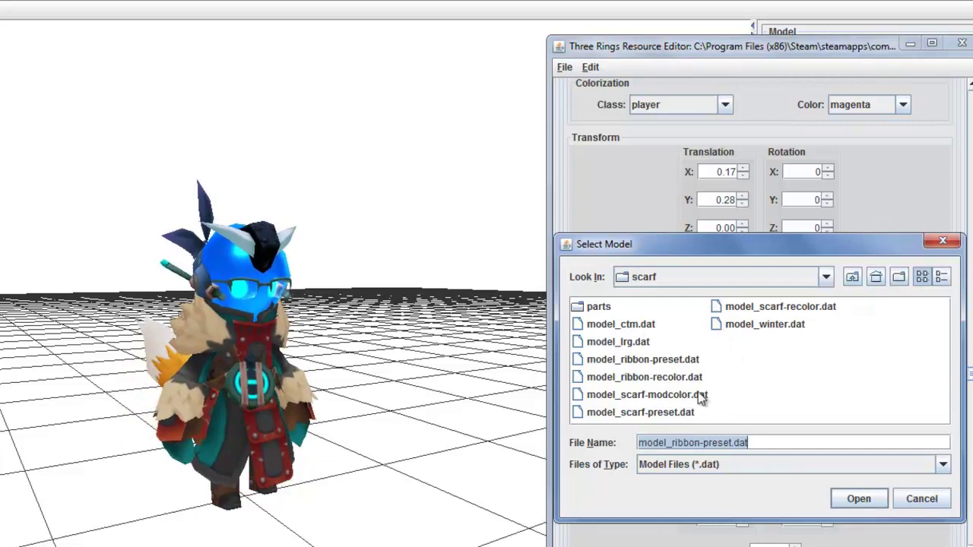
# Load modelset_pack1-modcolor.dat from the helm folder as the spine attachment's model file.
pyautogui.moveTo(876, 252)
pyautogui.mouseDown()
pyautogui.moveTo(475, 317)
pyautogui.moveTo(861, 210)
pyautogui.mouseUp()
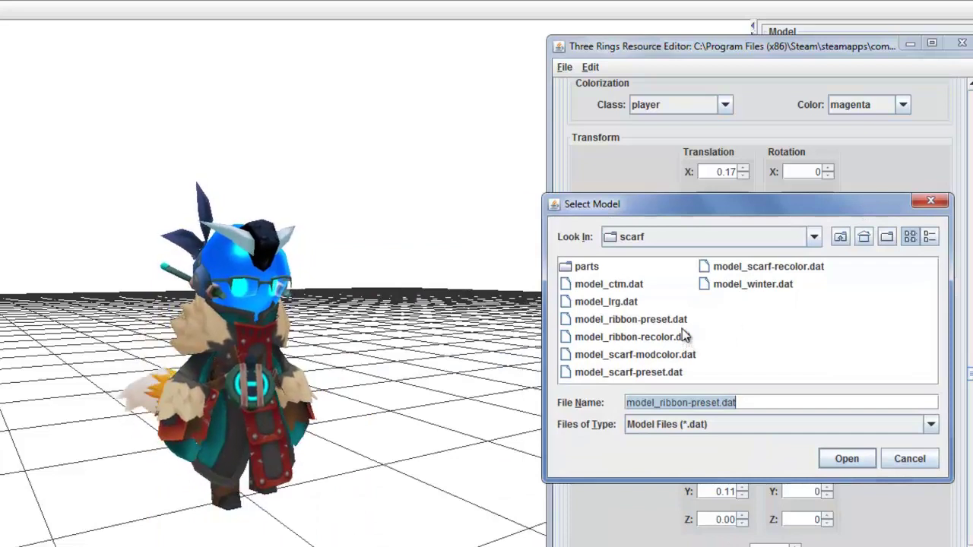
pyautogui.click(840, 236)
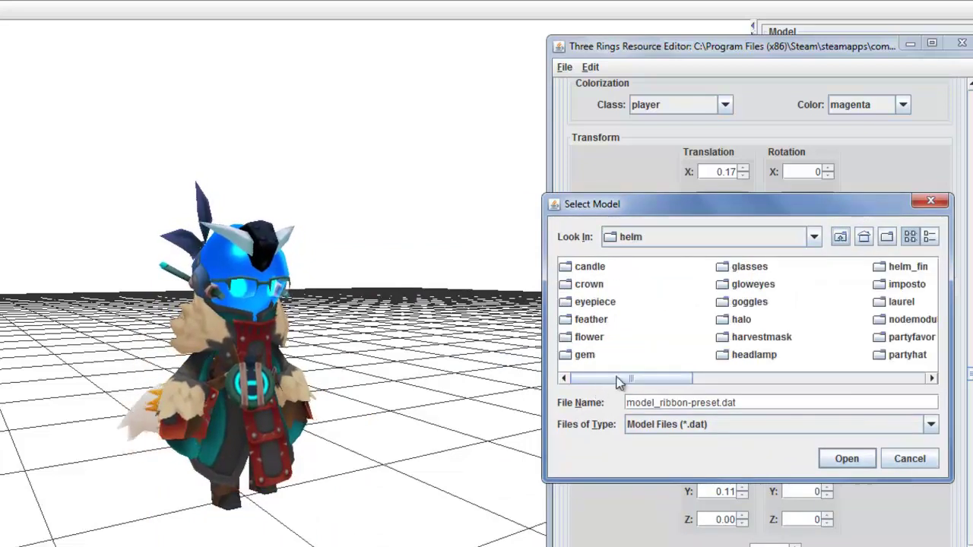
pyautogui.moveTo(620, 382); pyautogui.dragTo(855, 380)
pyautogui.doubleClick(712, 339)
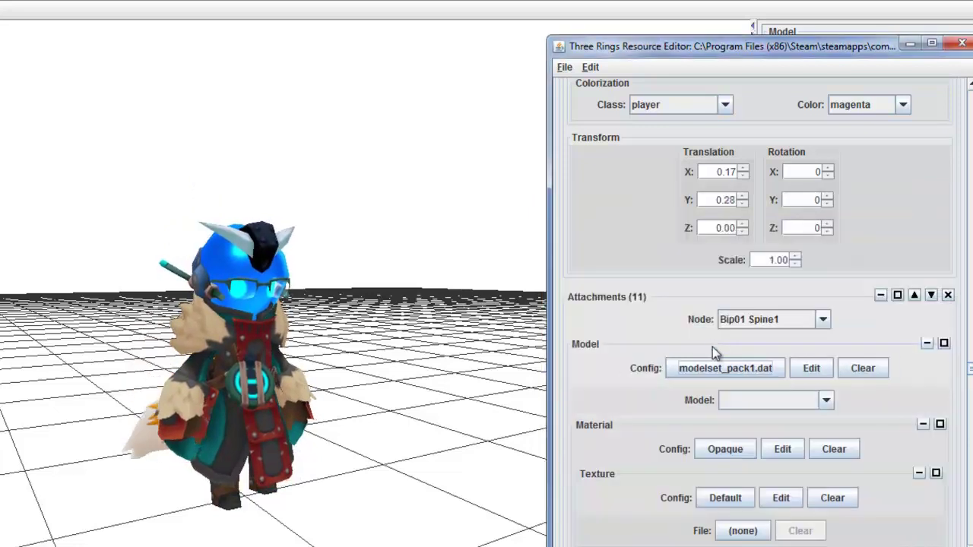
pyautogui.click(719, 368)
pyautogui.doubleClick(749, 540)
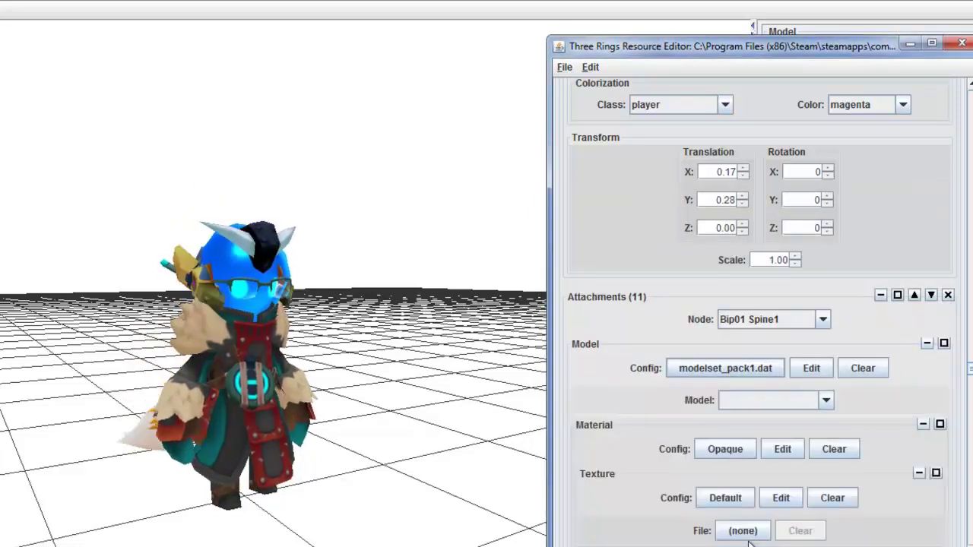
# Choose back_ribbon as the spine model and bring up its texture chooser on helm.
pyautogui.click(826, 400)
pyautogui.scroll(3, 829, 456)
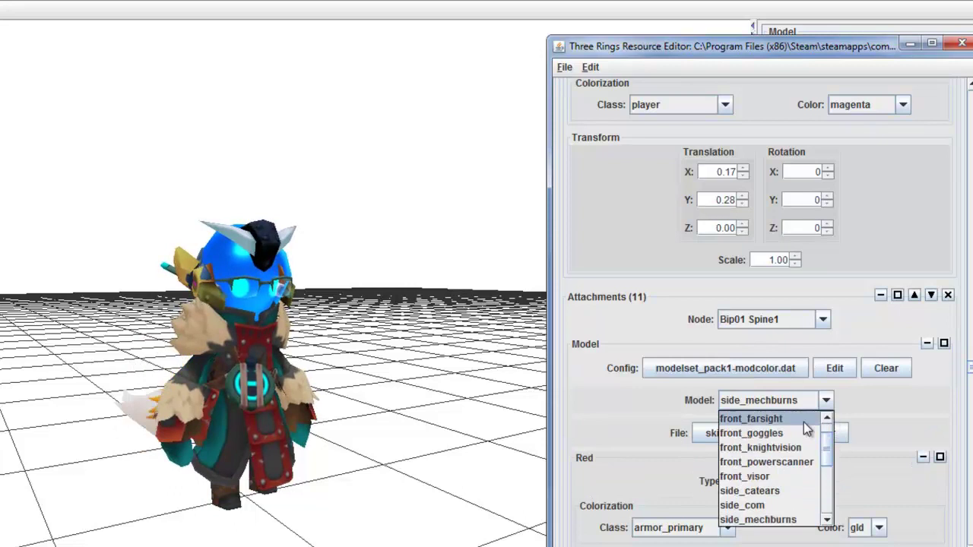
pyautogui.scroll(1, 827, 430)
pyautogui.click(810, 423)
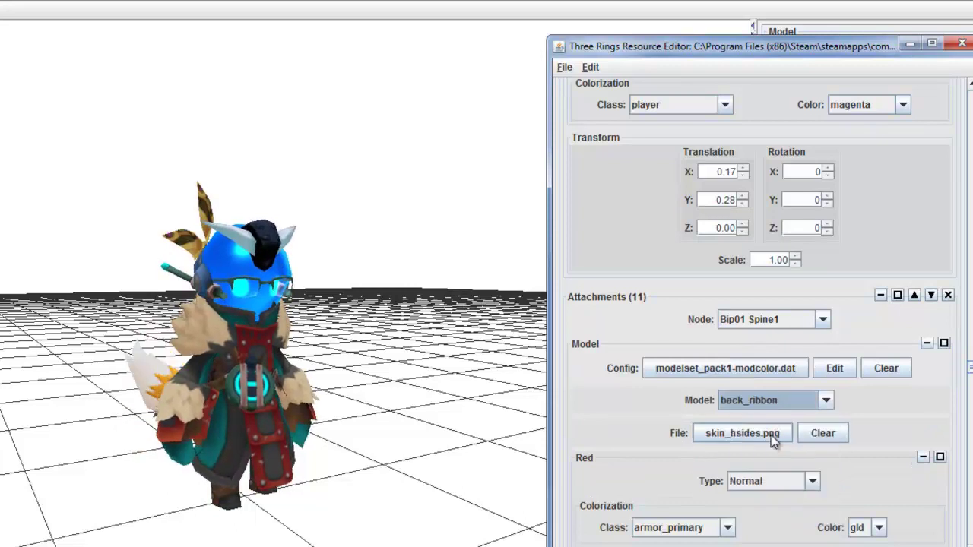
pyautogui.click(770, 433)
pyautogui.click(851, 333)
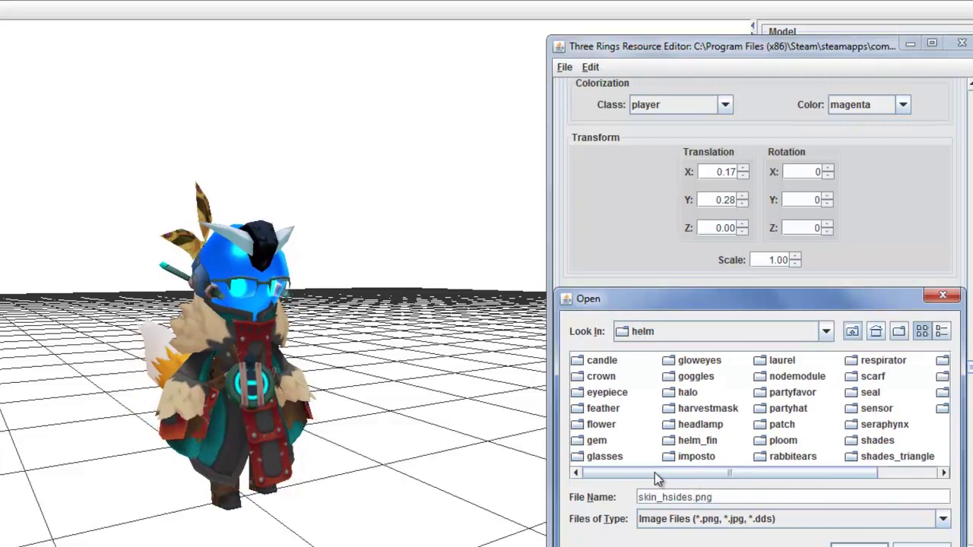
# Load skin_hscarfribbon.png from the scarf folder as the back_ribbon texture.
pyautogui.moveTo(673, 472)
pyautogui.mouseDown()
pyautogui.moveTo(710, 473)
pyautogui.moveTo(671, 471)
pyautogui.mouseUp()
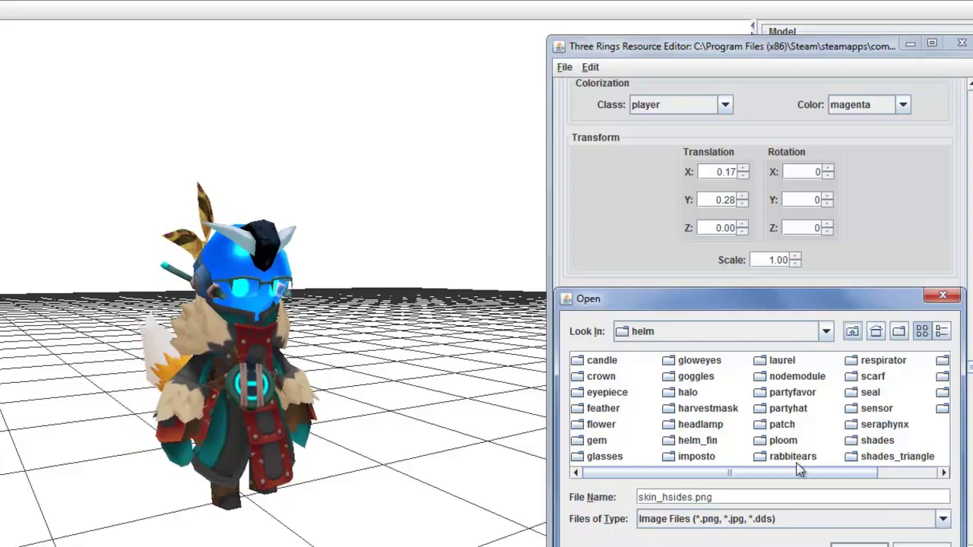
pyautogui.doubleClick(862, 376)
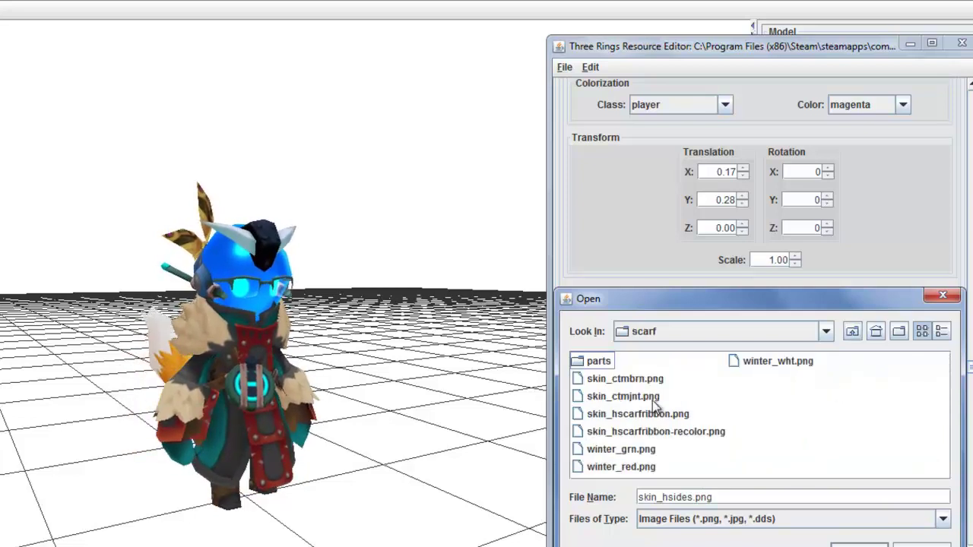
pyautogui.doubleClick(680, 415)
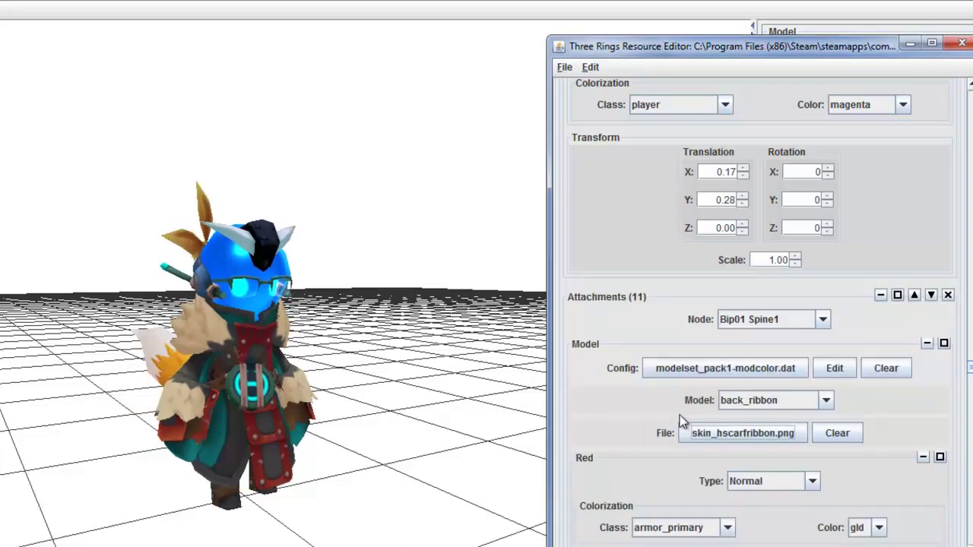
# Set the back ribbon's red, green and blue colour channels to plr.
pyautogui.scroll(-3, 937, 400)
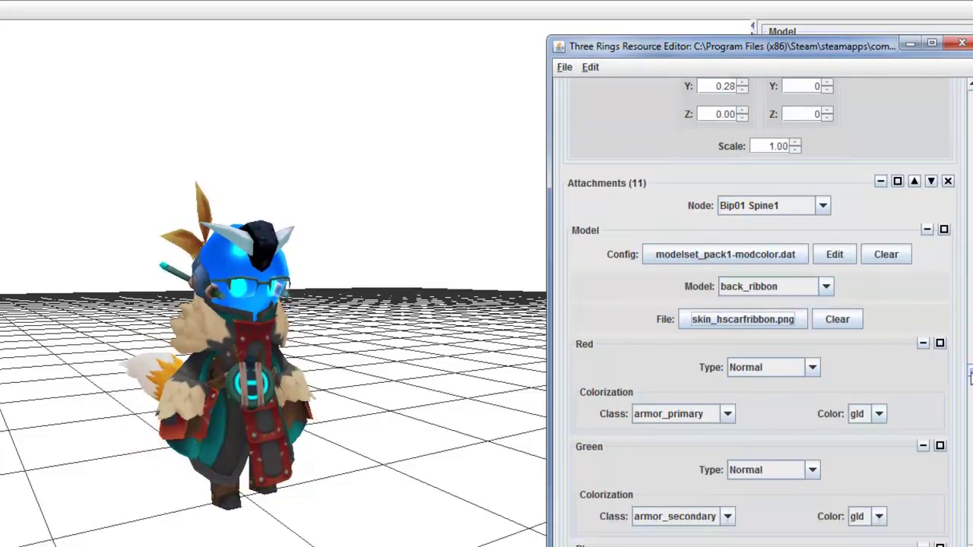
pyautogui.click(878, 414)
pyautogui.scroll(-2, 865, 486)
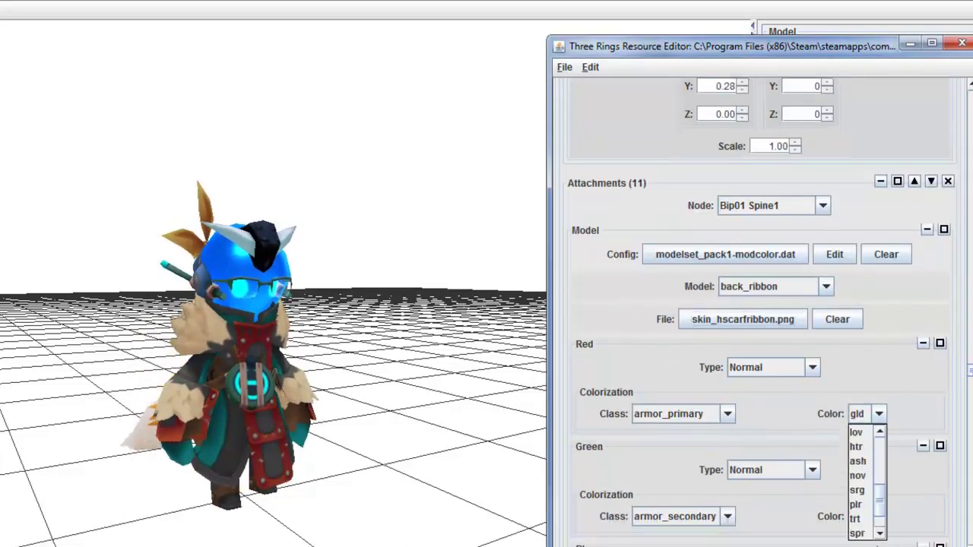
pyautogui.click(856, 505)
pyautogui.click(878, 516)
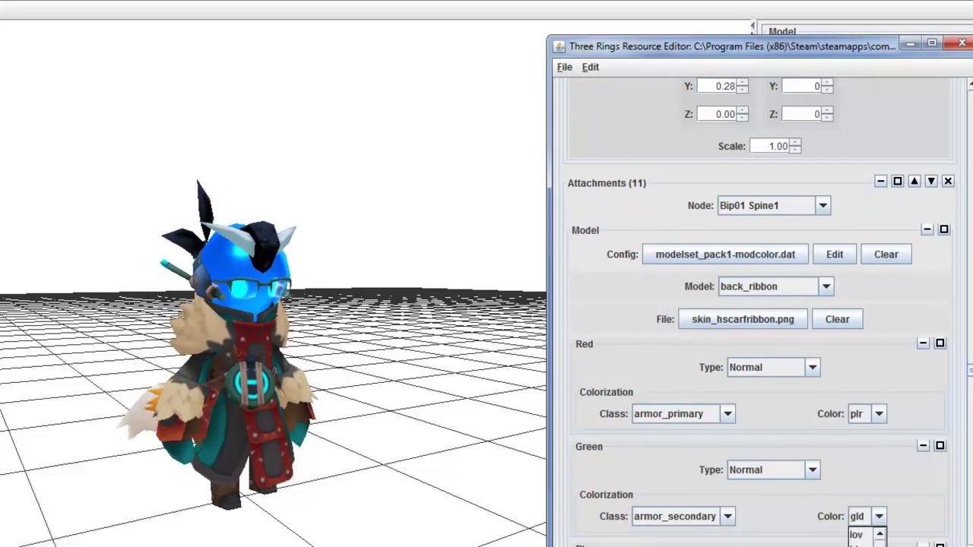
pyautogui.press('p')
pyautogui.scroll(-10, 761, 319)
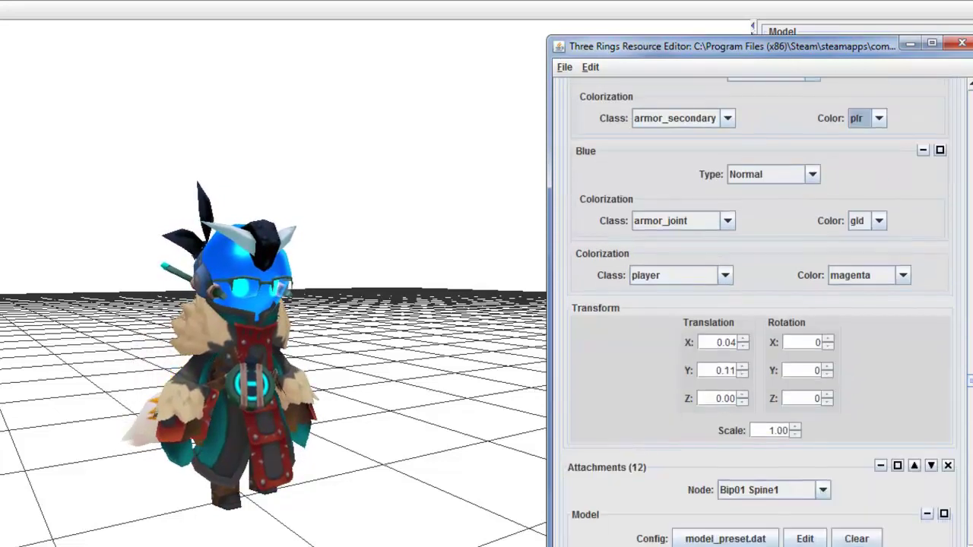
pyautogui.click(878, 192)
pyautogui.scroll(-2, 867, 243)
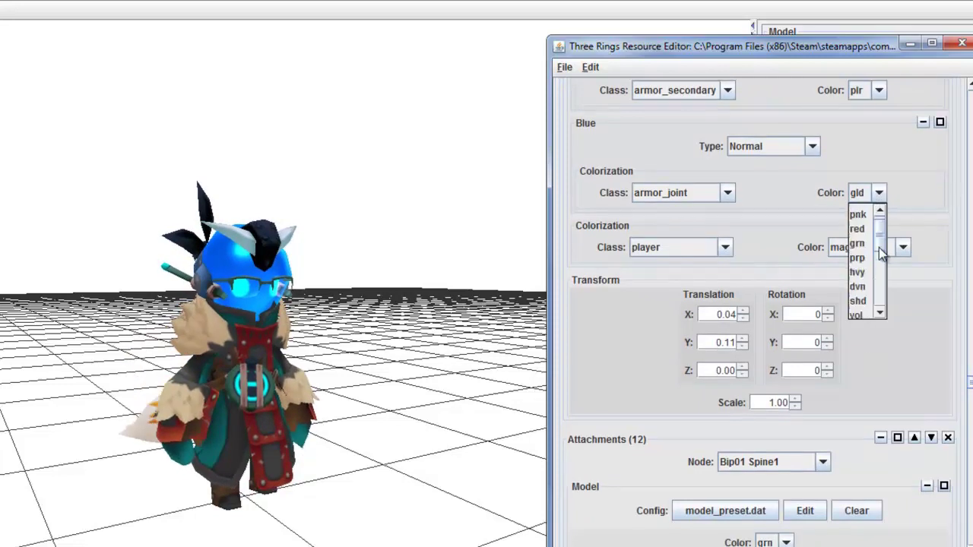
pyautogui.click(856, 283)
# Check the ribbon in the preview, then change the model_preset.dat attachment's colour from grn to gld.
pyautogui.click(330, 419)
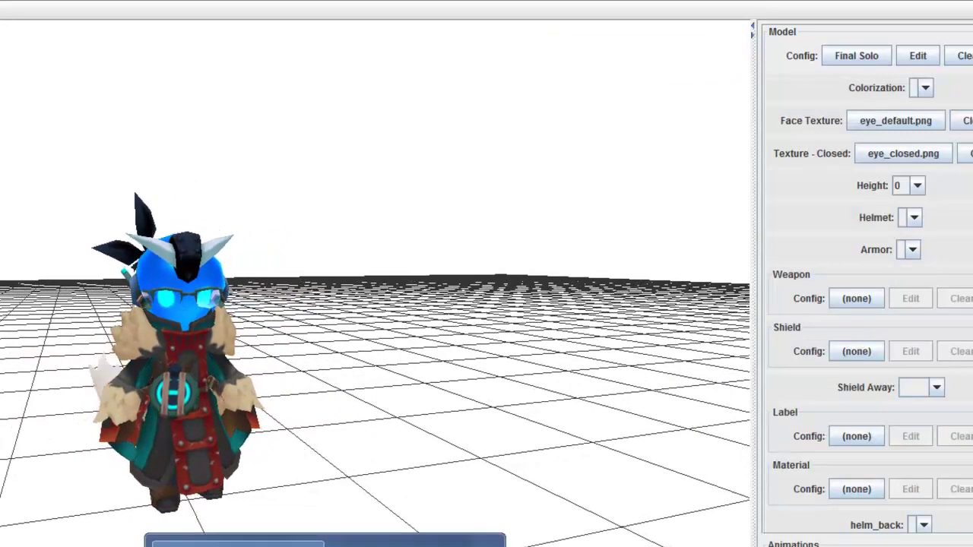
pyautogui.click(411, 541)
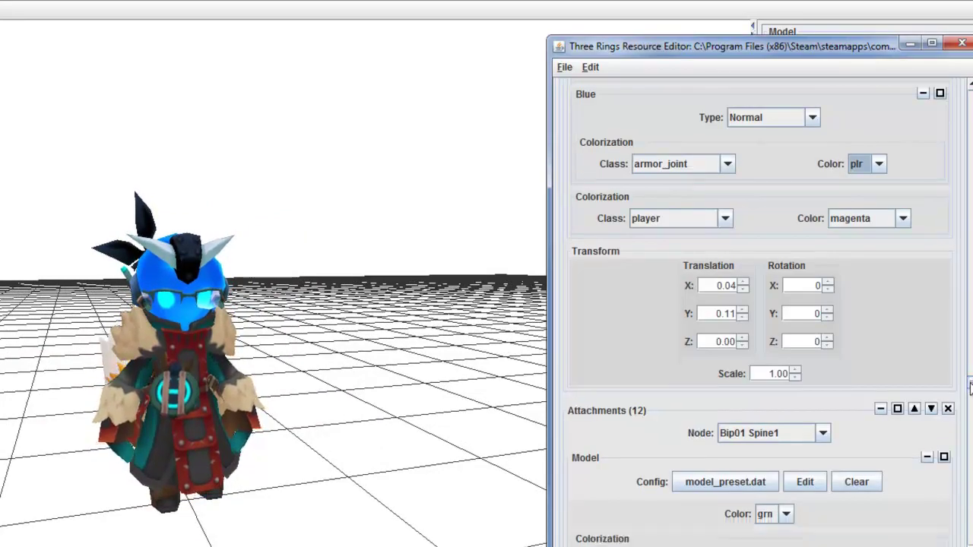
pyautogui.scroll(-5, 969, 392)
pyautogui.scroll(-1, 969, 392)
pyautogui.click(786, 228)
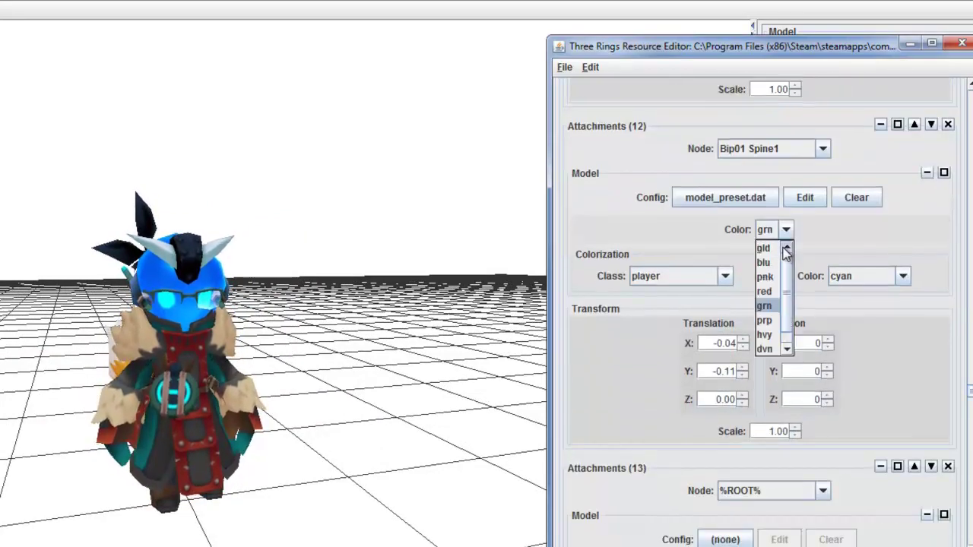
pyautogui.click(769, 248)
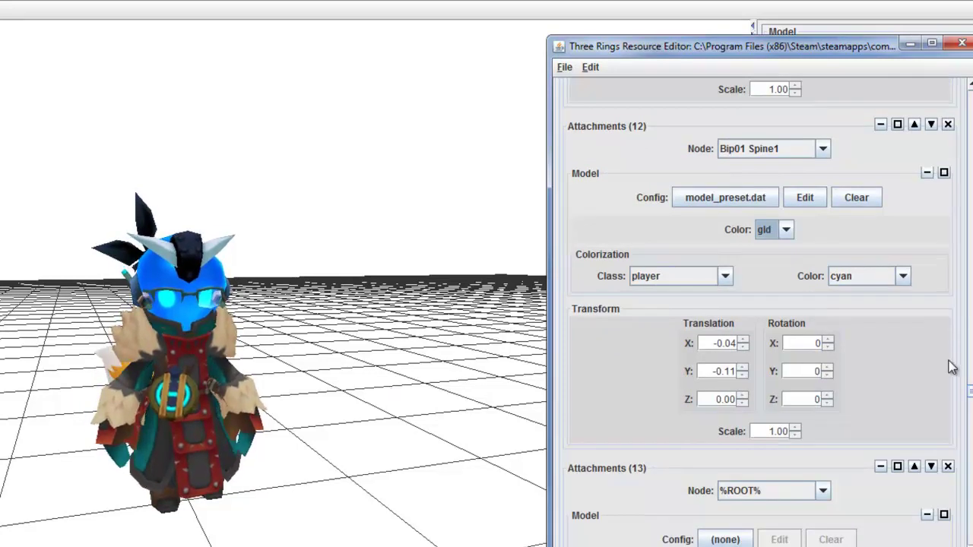
pyautogui.moveTo(969, 393)
pyautogui.mouseDown()
pyautogui.moveTo(969, 498)
pyautogui.moveTo(970, 454)
pyautogui.mouseUp()
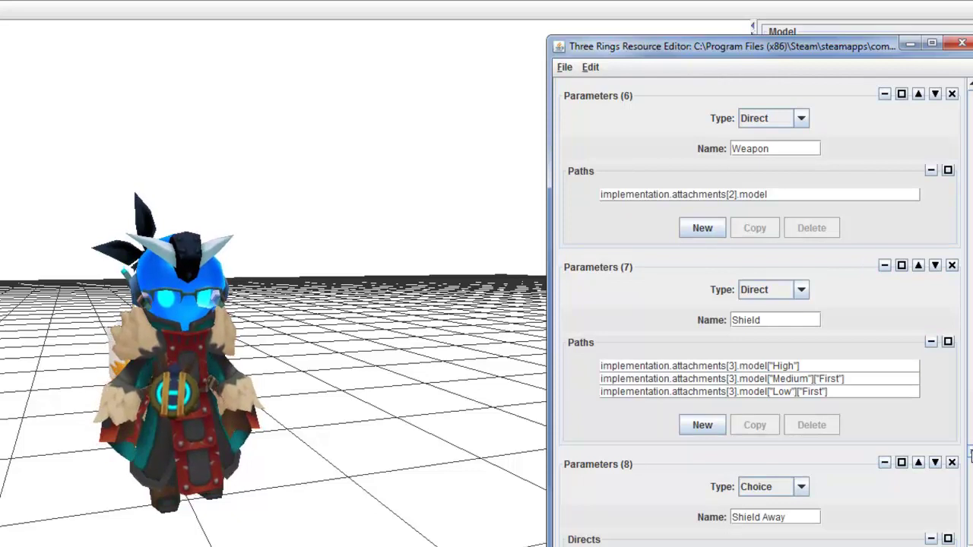
pyautogui.moveTo(970, 454); pyautogui.dragTo(968, 73)
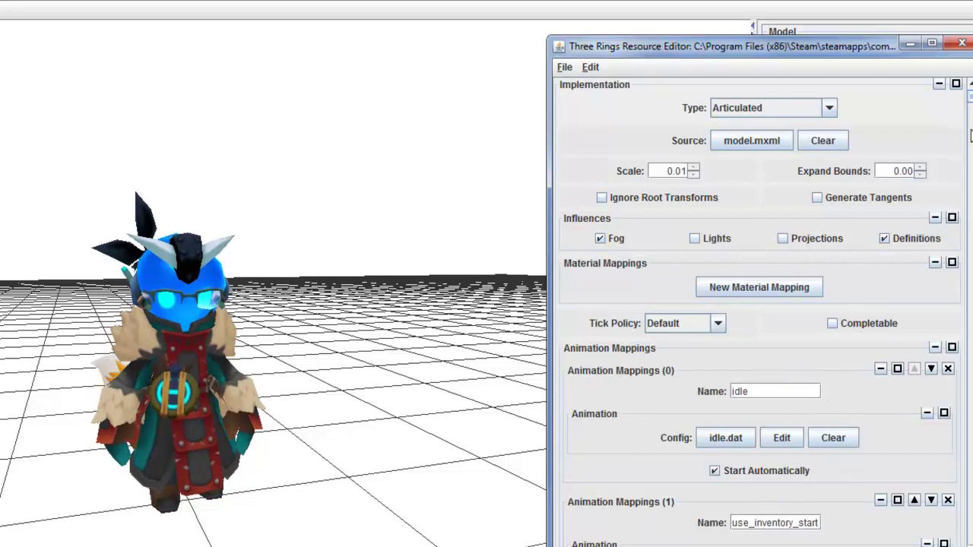
pyautogui.scroll(-5, 959, 183)
pyautogui.scroll(-5, 958, 183)
pyautogui.scroll(-5, 959, 182)
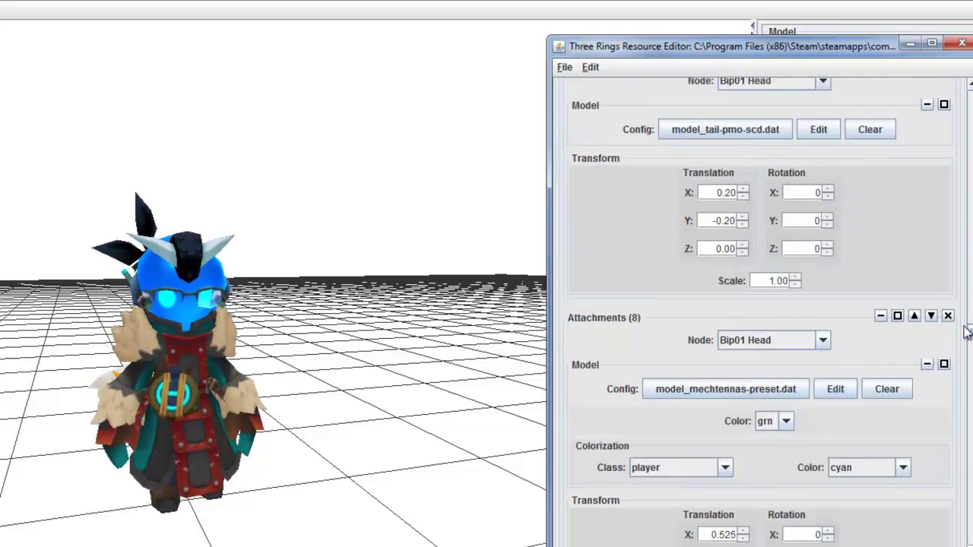
pyautogui.scroll(-5, 959, 182)
pyautogui.scroll(15, 959, 183)
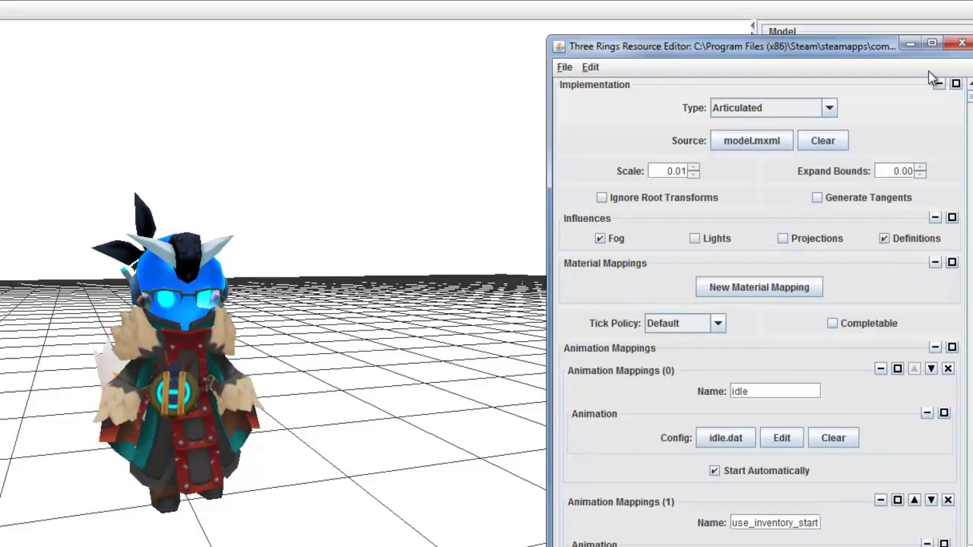
# Save the knight config as 'New solochu' in the Example model folder.
pyautogui.click(565, 68)
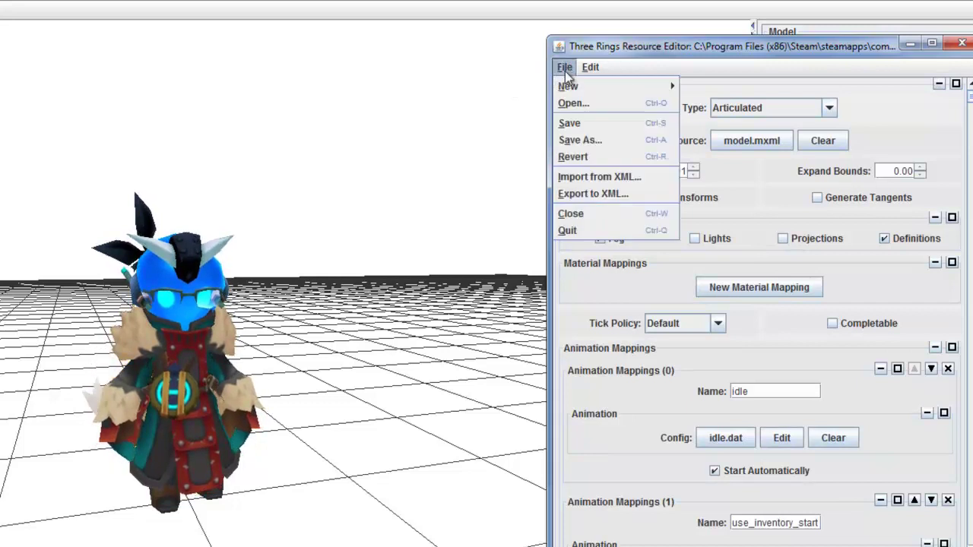
pyautogui.click(581, 140)
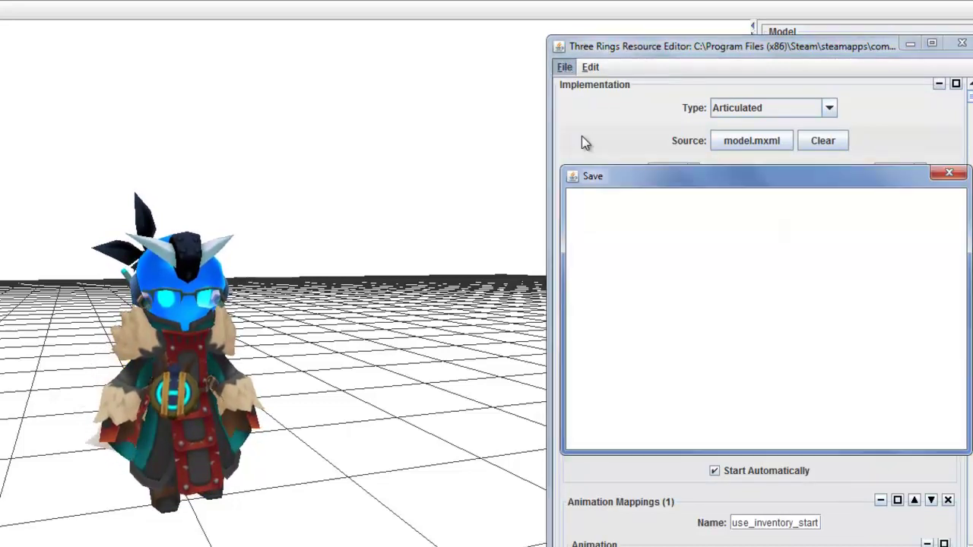
pyautogui.click(859, 208)
pyautogui.write('New soloc')
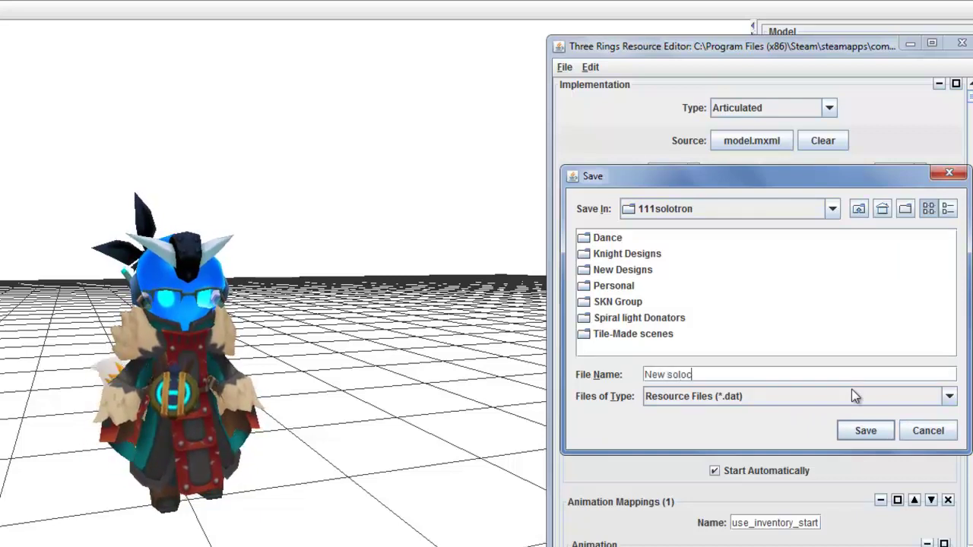
pyautogui.write('hu')
pyautogui.click(859, 214)
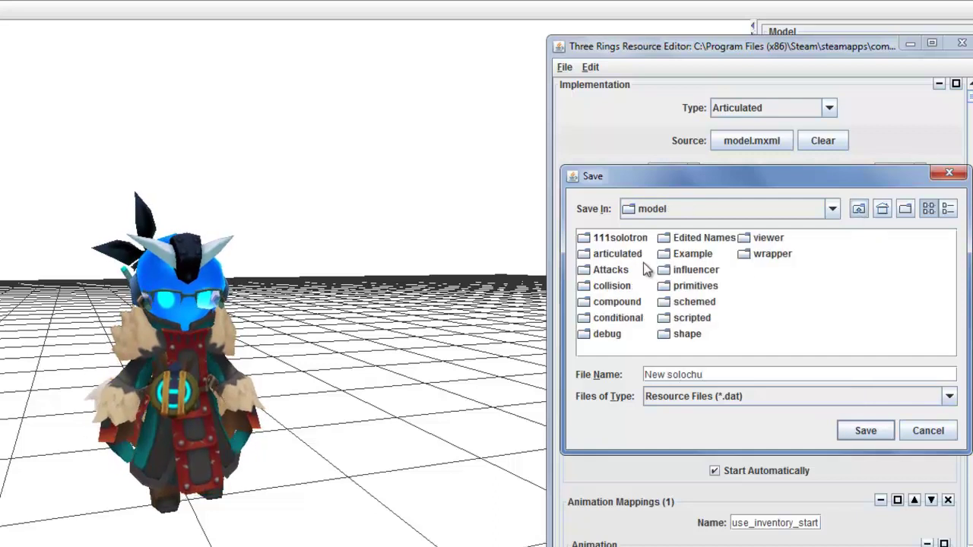
pyautogui.doubleClick(696, 254)
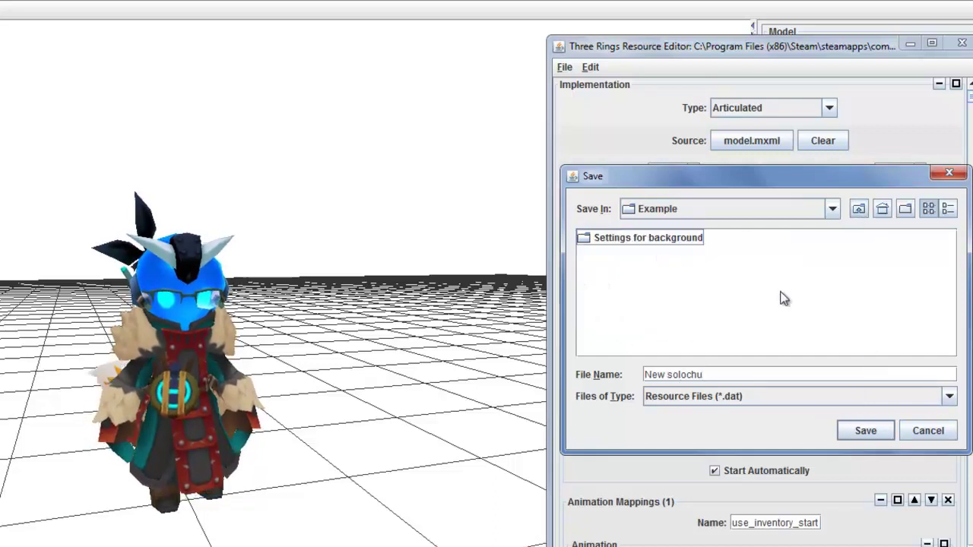
pyautogui.click(868, 431)
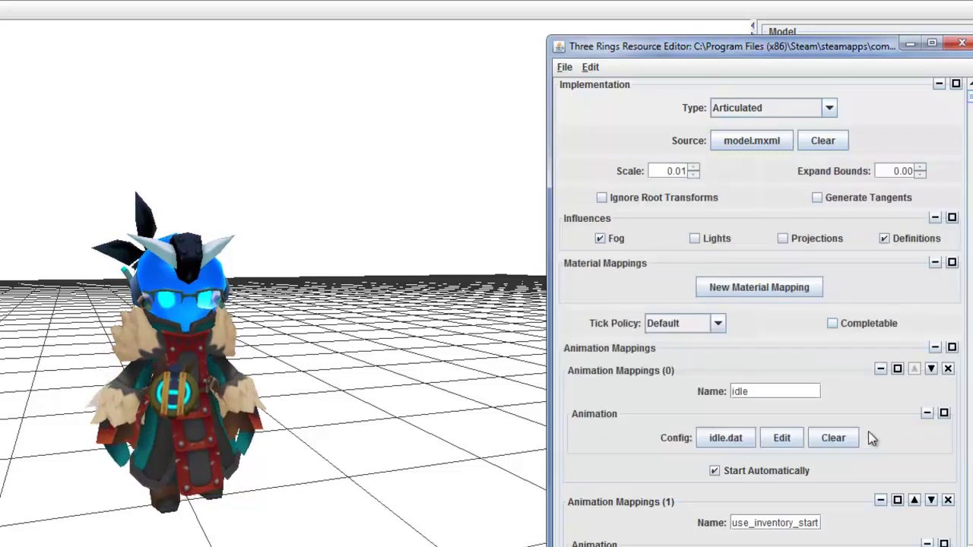
# Close the resource editor and frame the knight up close in the viewport.
pyautogui.click(962, 44)
pyautogui.moveTo(518, 243); pyautogui.dragTo(446, 344)
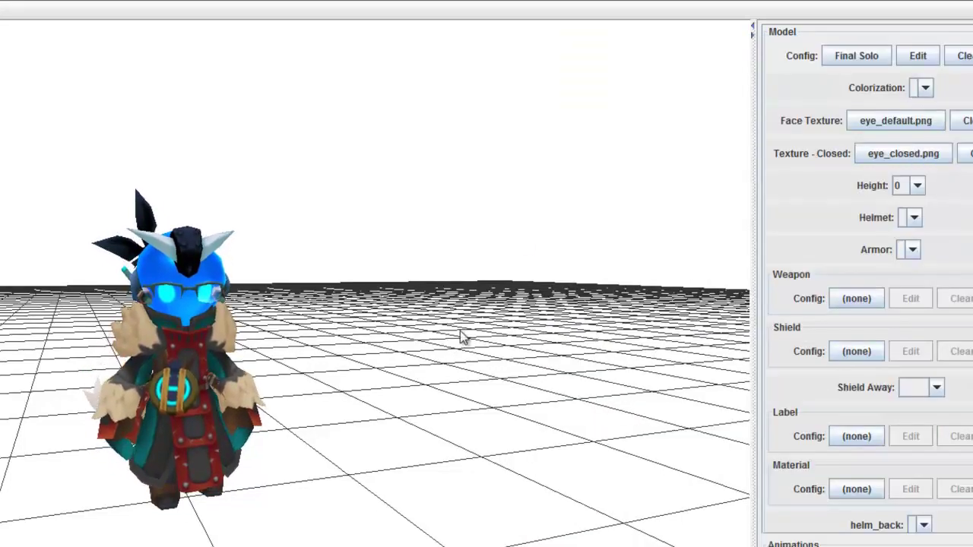
pyautogui.scroll(2, 472, 337)
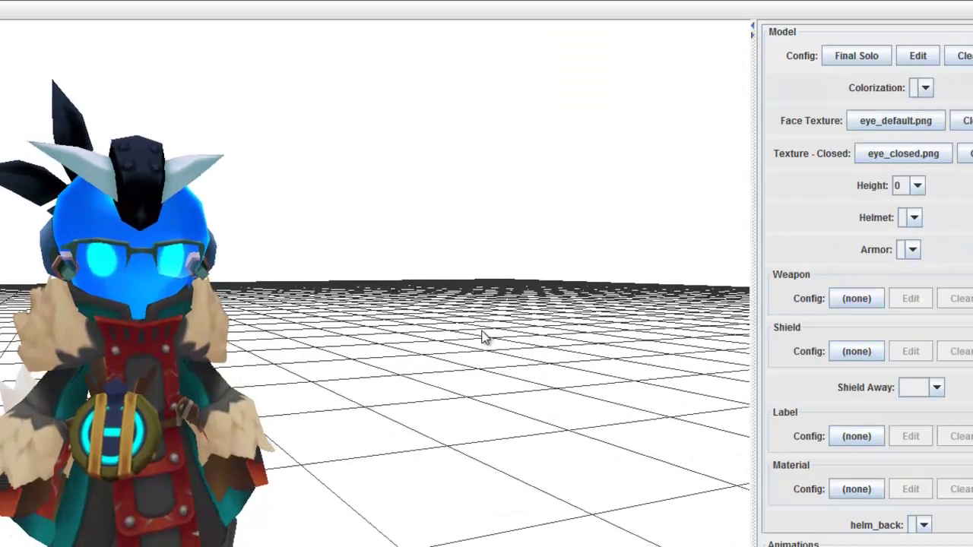
pyautogui.moveTo(482, 337); pyautogui.dragTo(525, 336)
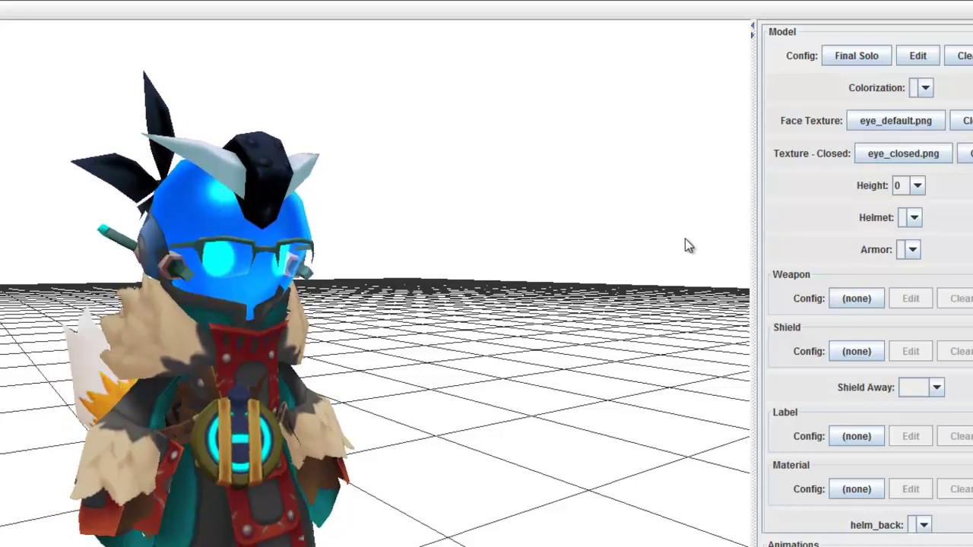
pyautogui.moveTo(685, 238); pyautogui.dragTo(821, 530)
# Play the cheering animation, giving the knight its happy-eyed face.
pyautogui.click(836, 541)
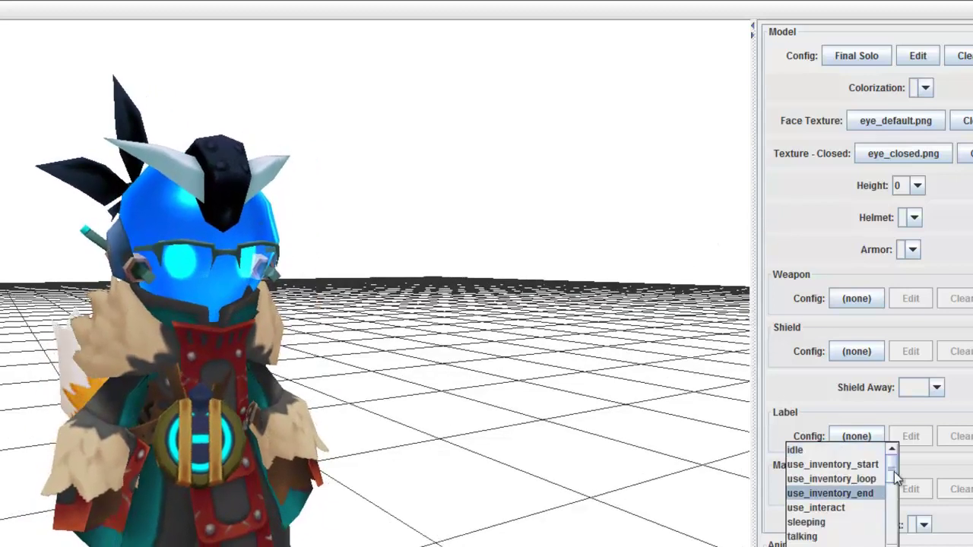
pyautogui.moveTo(894, 471); pyautogui.dragTo(894, 488)
pyautogui.scroll(2, 893, 491)
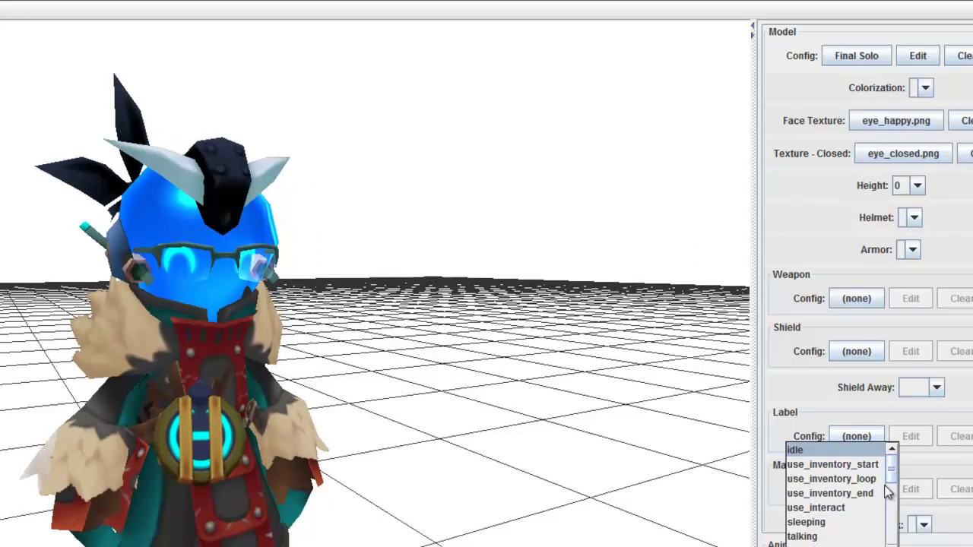
pyautogui.click(832, 544)
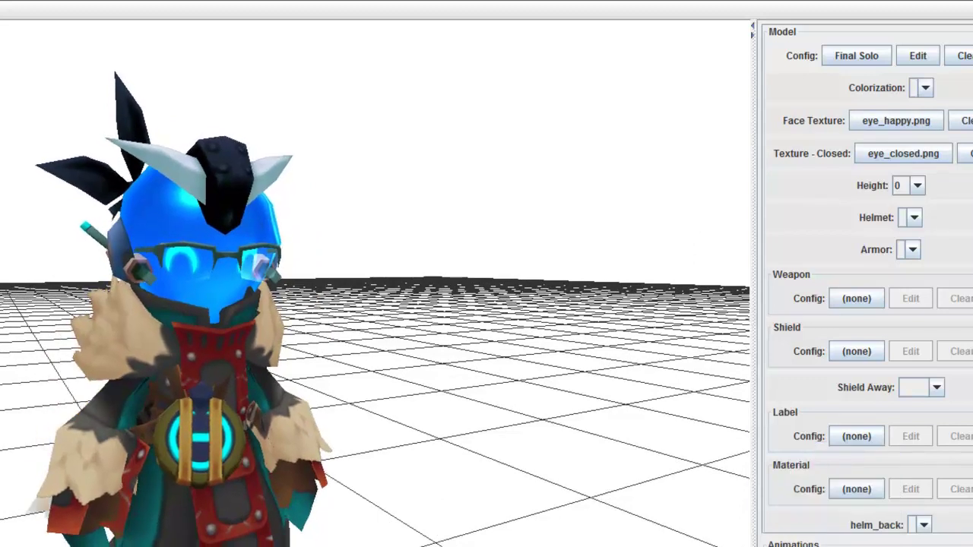